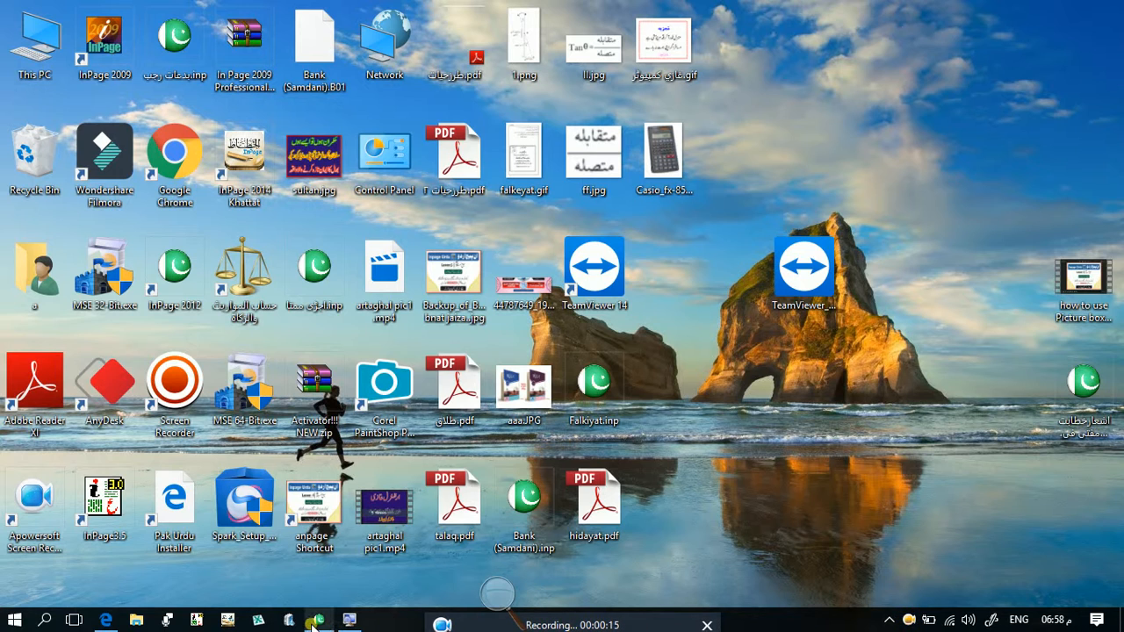
- Switch to the InPage document بدعات رجب.inp and examine the Edit commands with the screen magnified to 200%
mouse_move(314, 625)
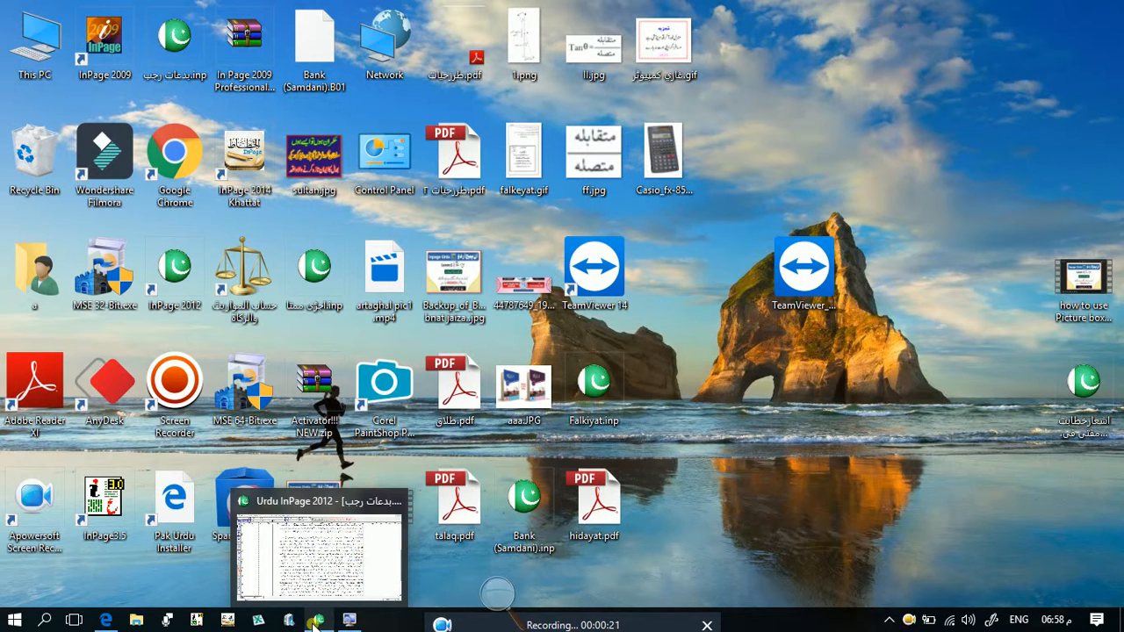
click(314, 623)
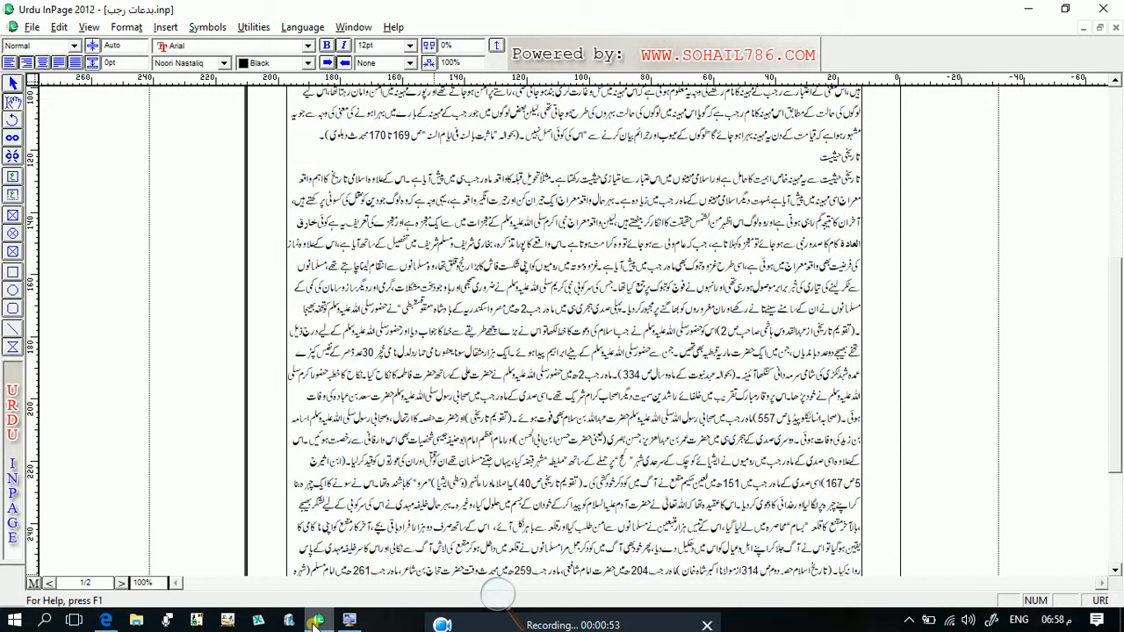
click(52, 29)
mouse_move(40, 31)
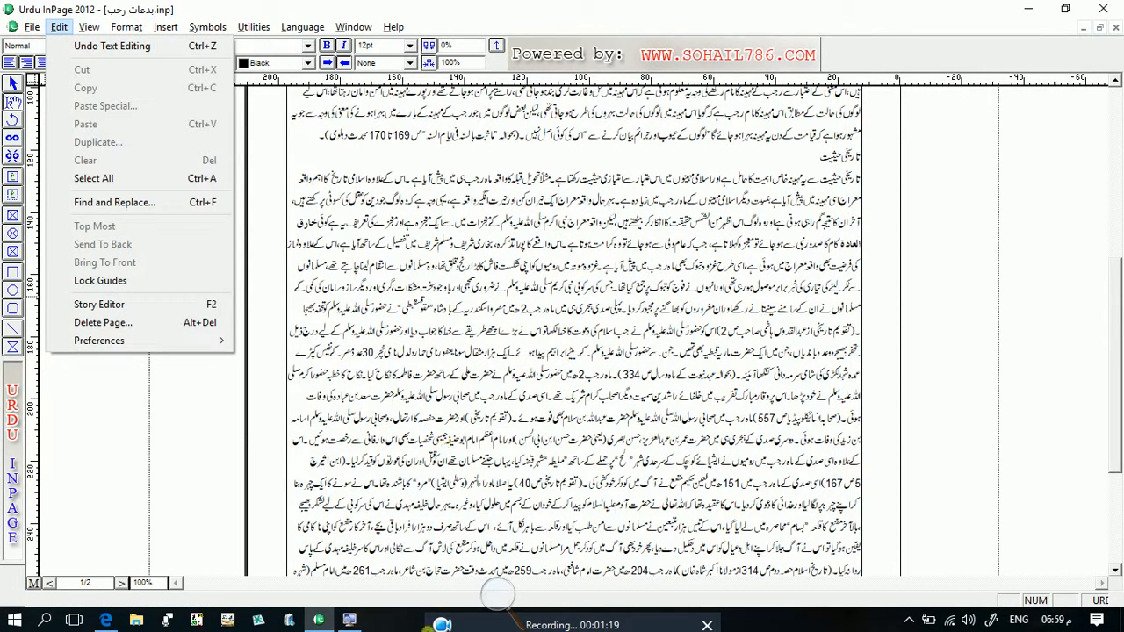
click(349, 619)
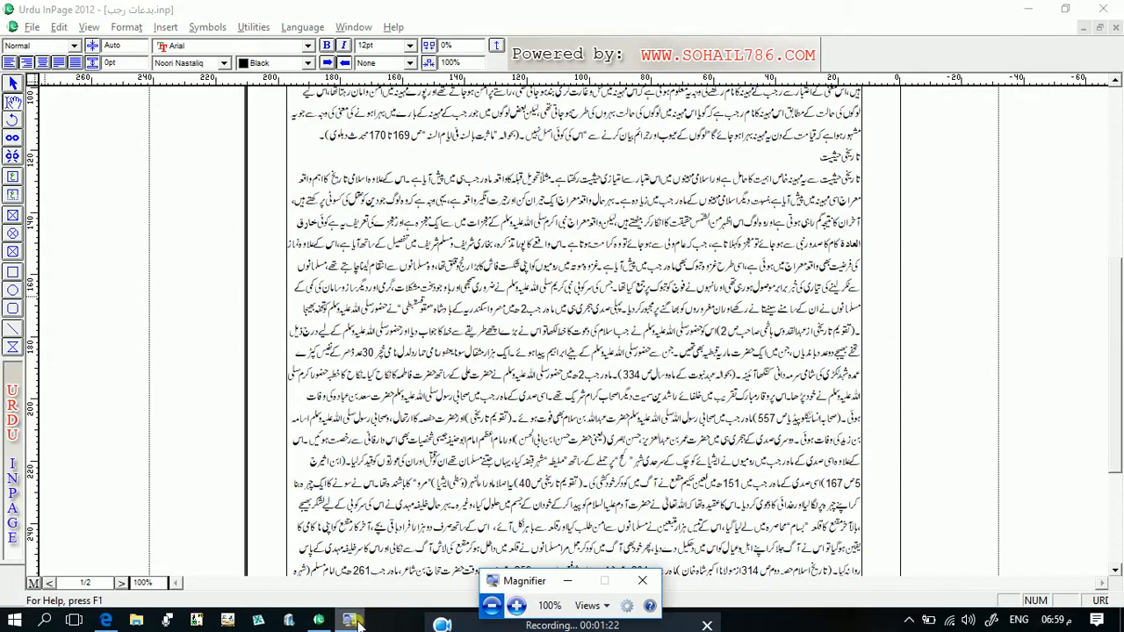
click(516, 605)
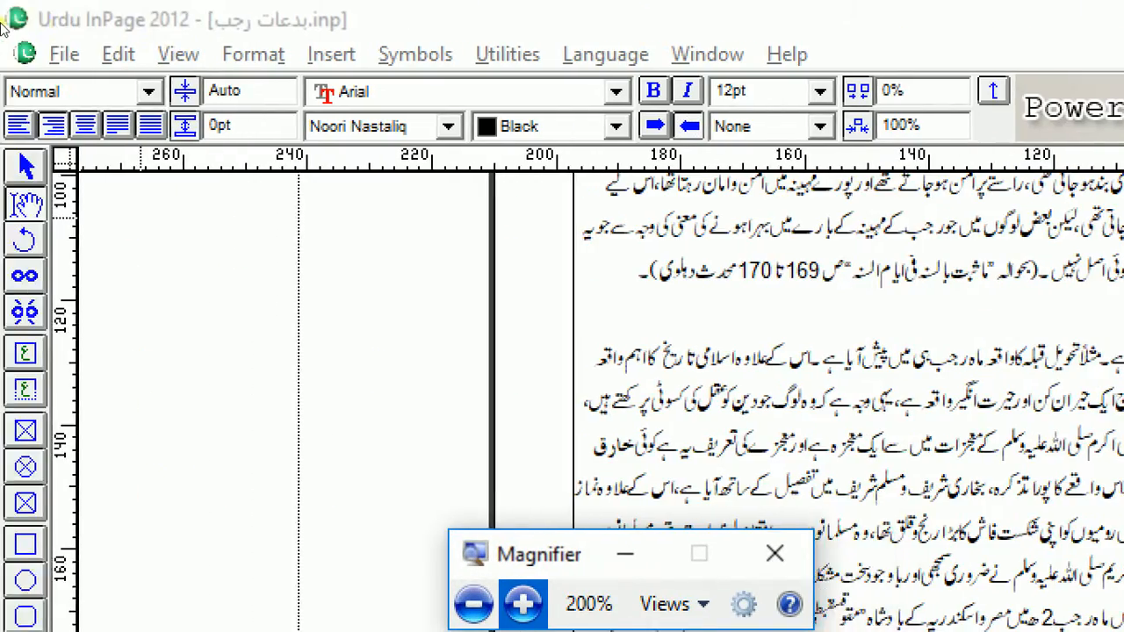
click(118, 54)
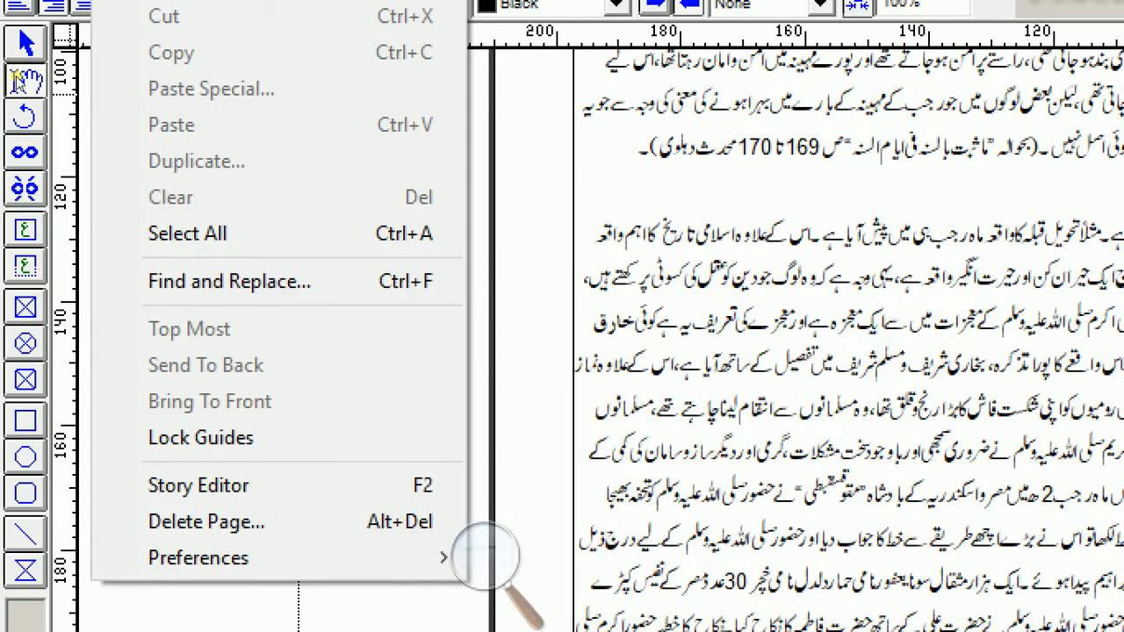
click(16, 86)
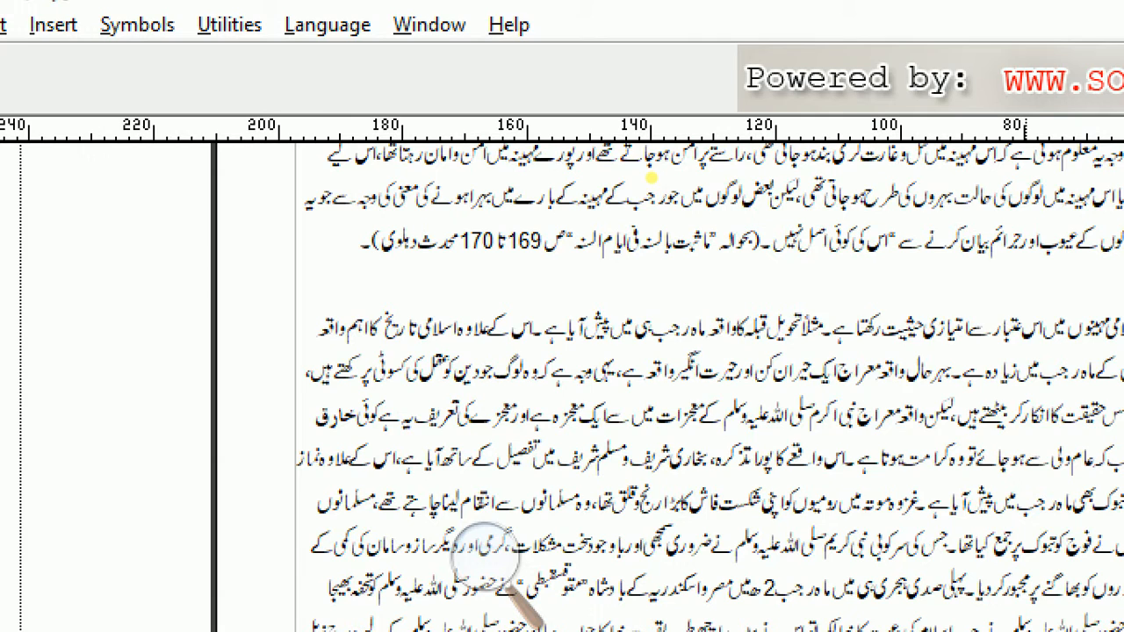
- Select about three lines below the تاریخی حیثیت heading and view the commands offered for selected text at 100% magnification
drag(1022, 327, 376, 409)
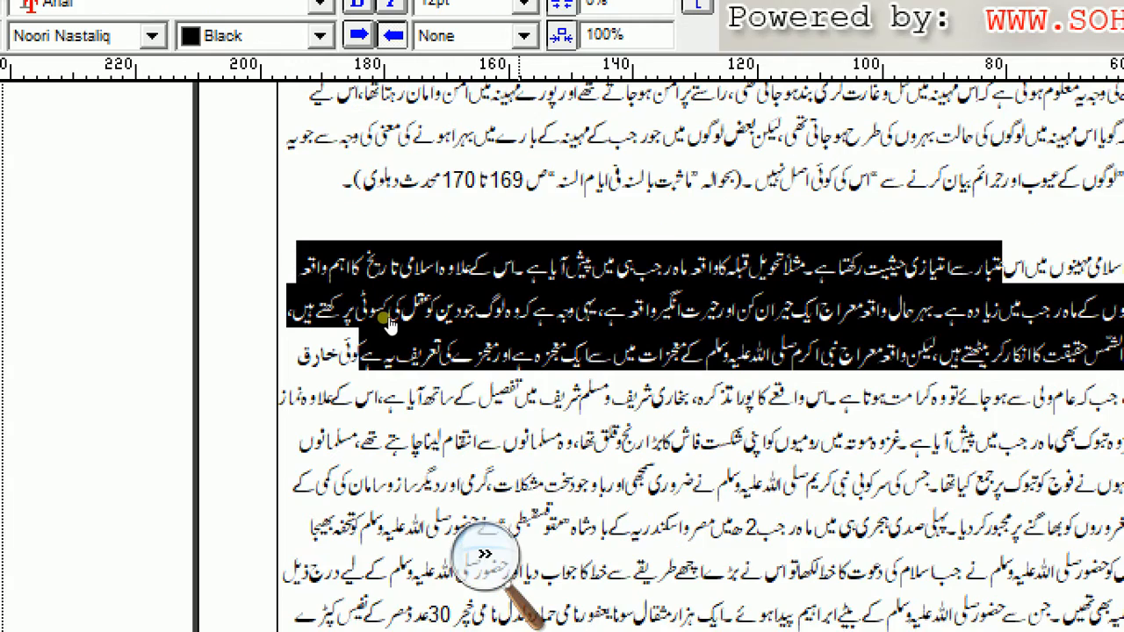
click(487, 559)
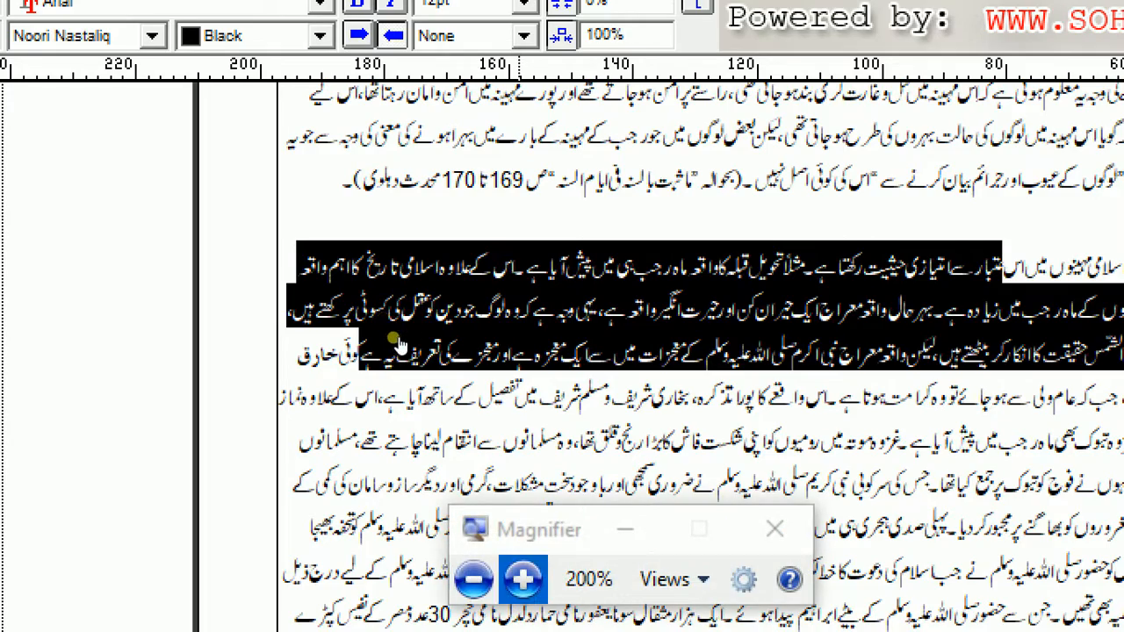
click(473, 580)
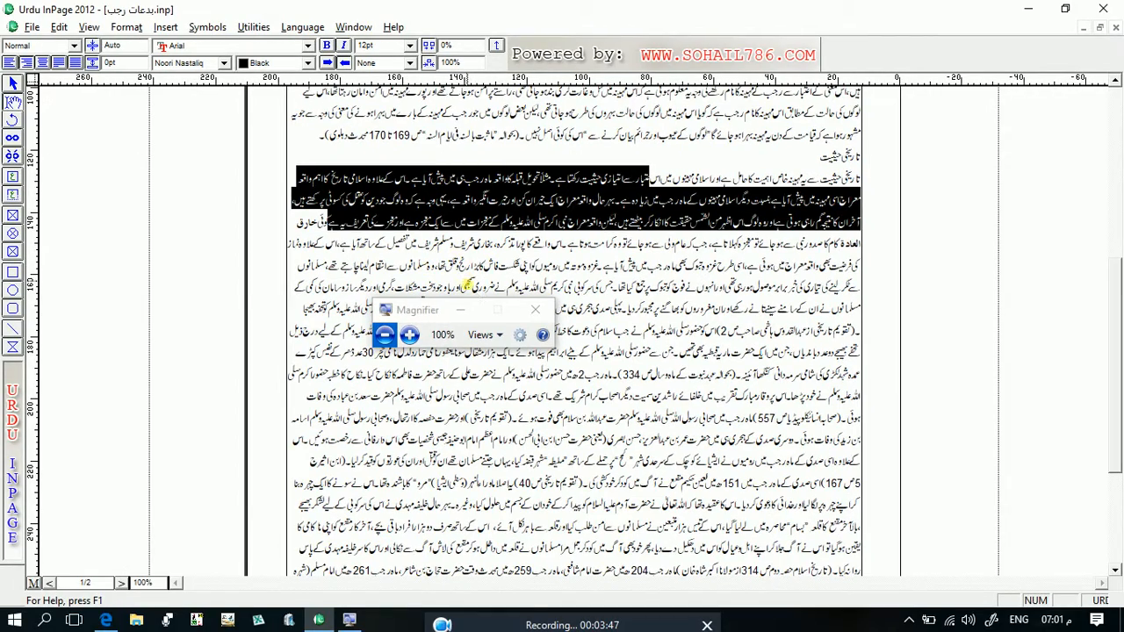
click(461, 314)
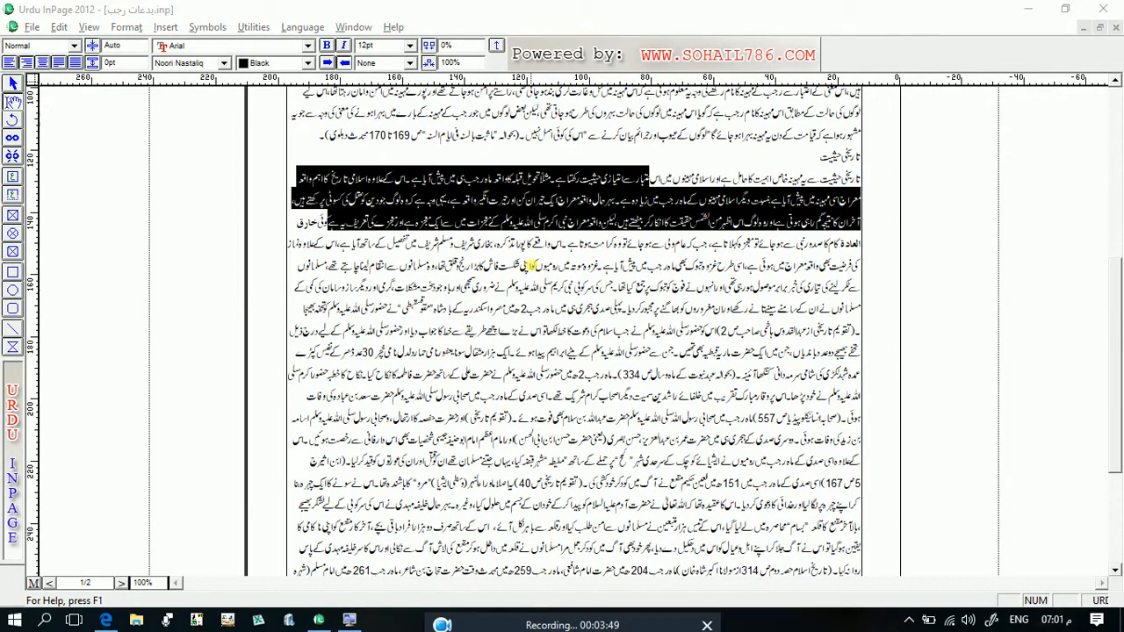
right_click(518, 200)
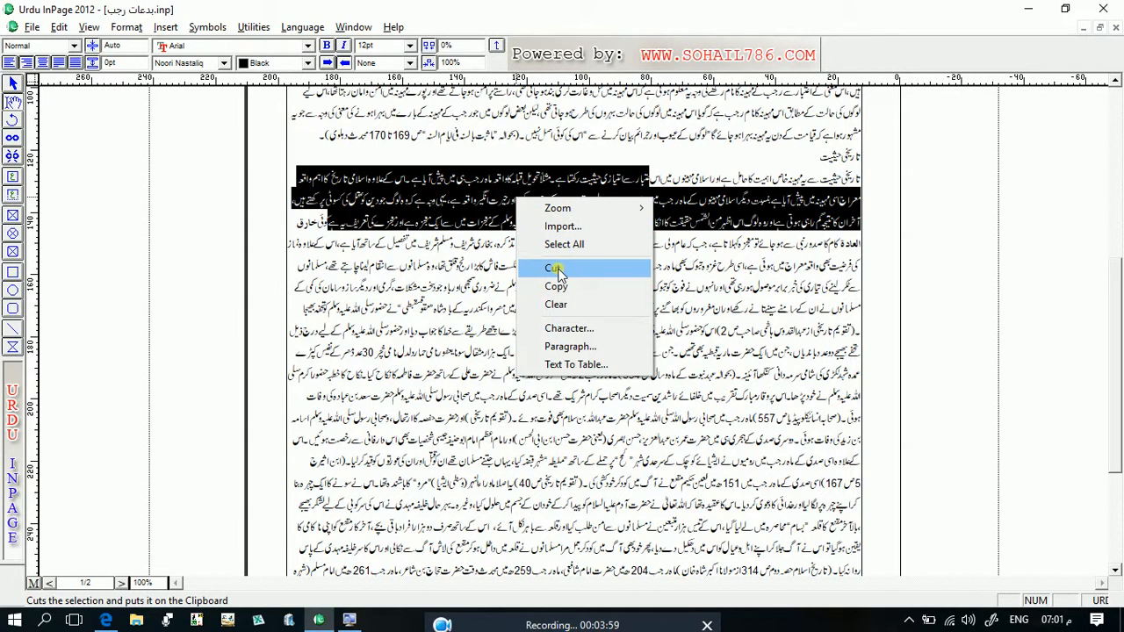
click(662, 163)
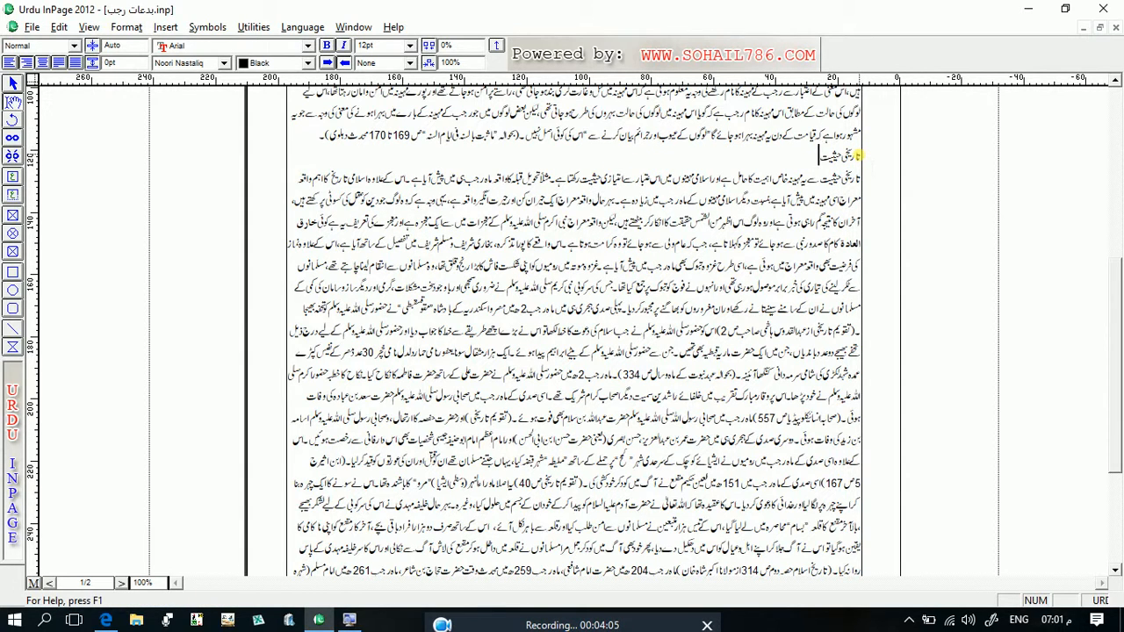
- Cut all text from the document title through the paragraph just before the تاریخی حیثیت heading
click(1117, 118)
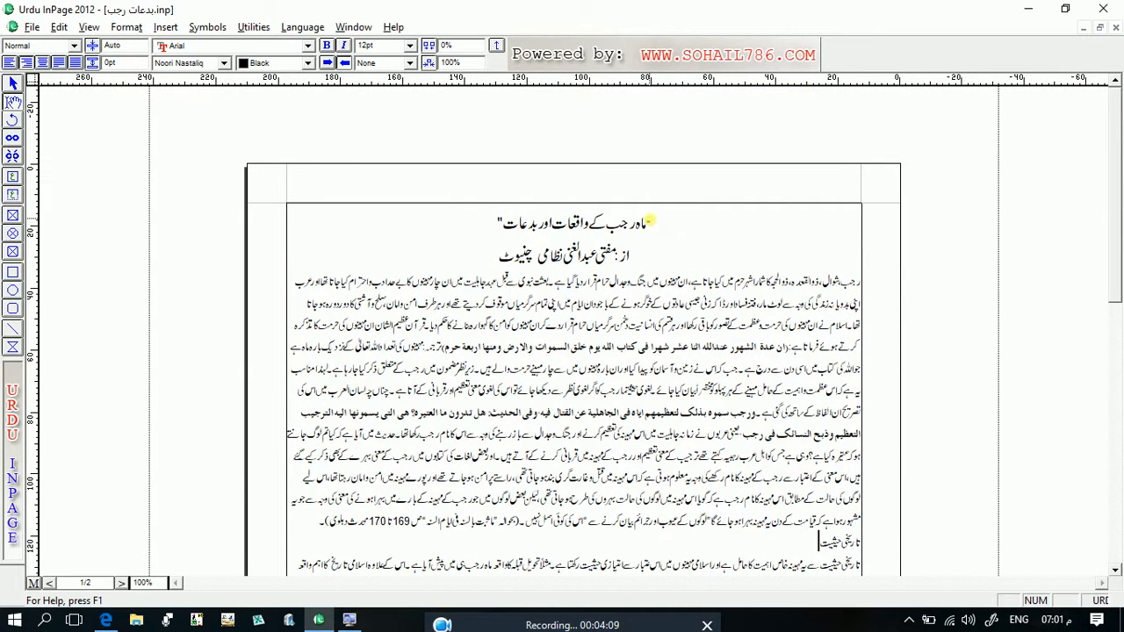
drag(650, 222, 317, 519)
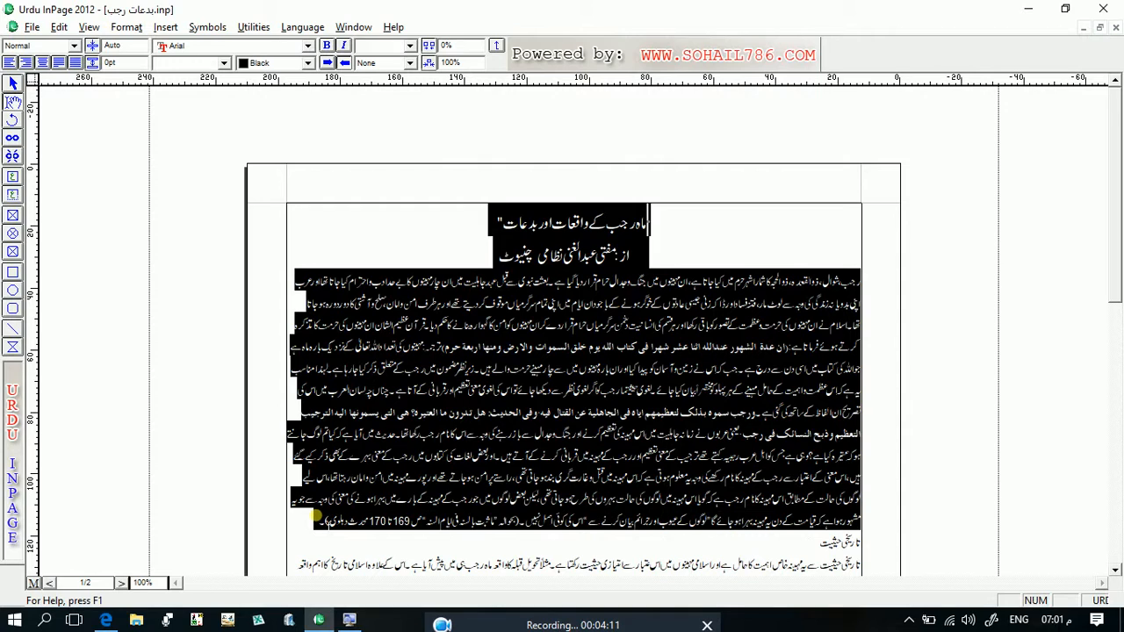
right_click(436, 394)
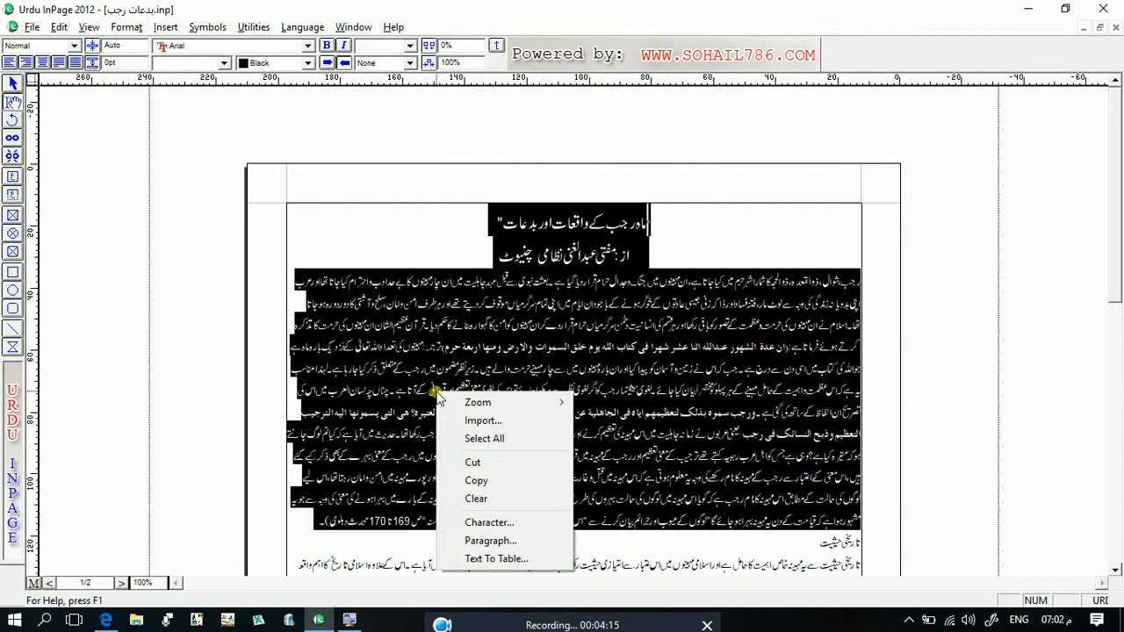
click(481, 468)
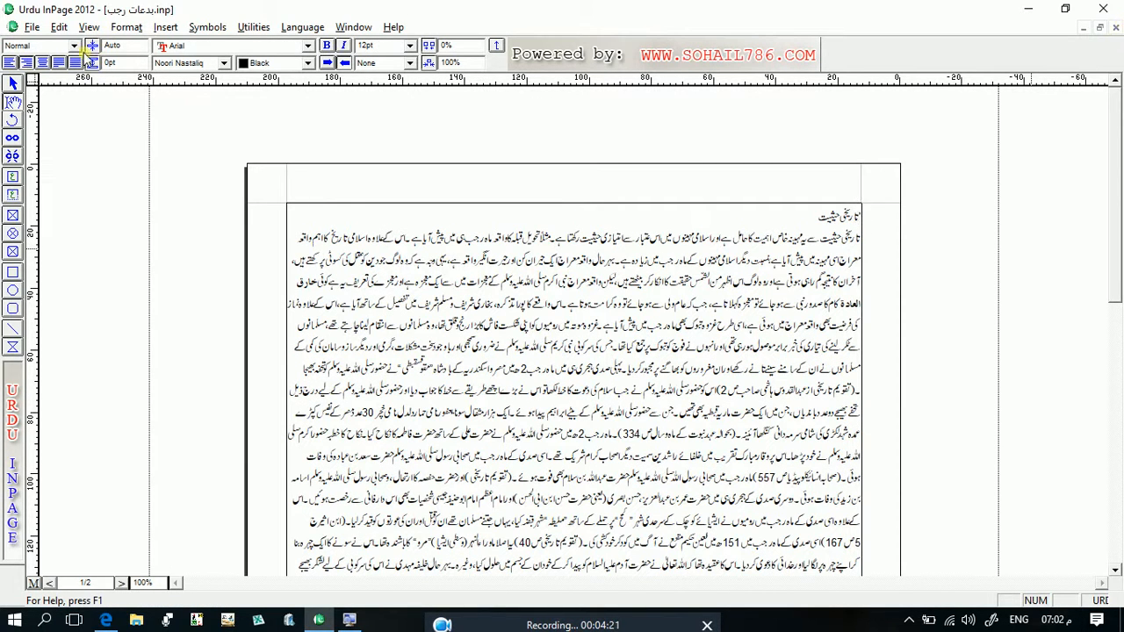
- Create a new one-page A4 portrait document with right-to-left direction and 12.7 mm margins
click(21, 28)
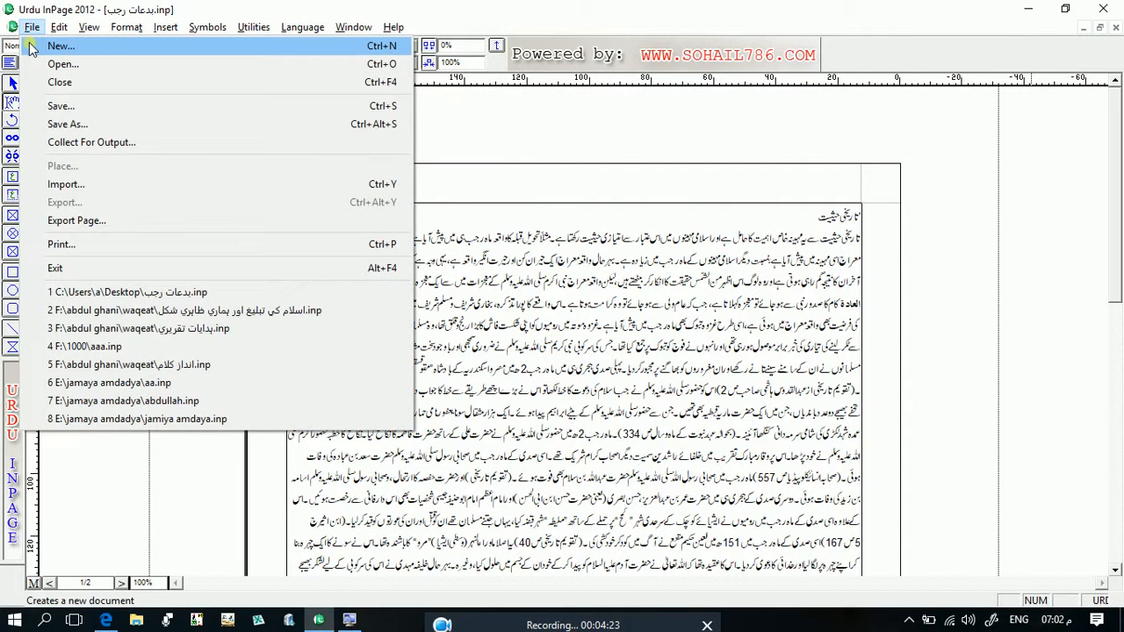
click(30, 46)
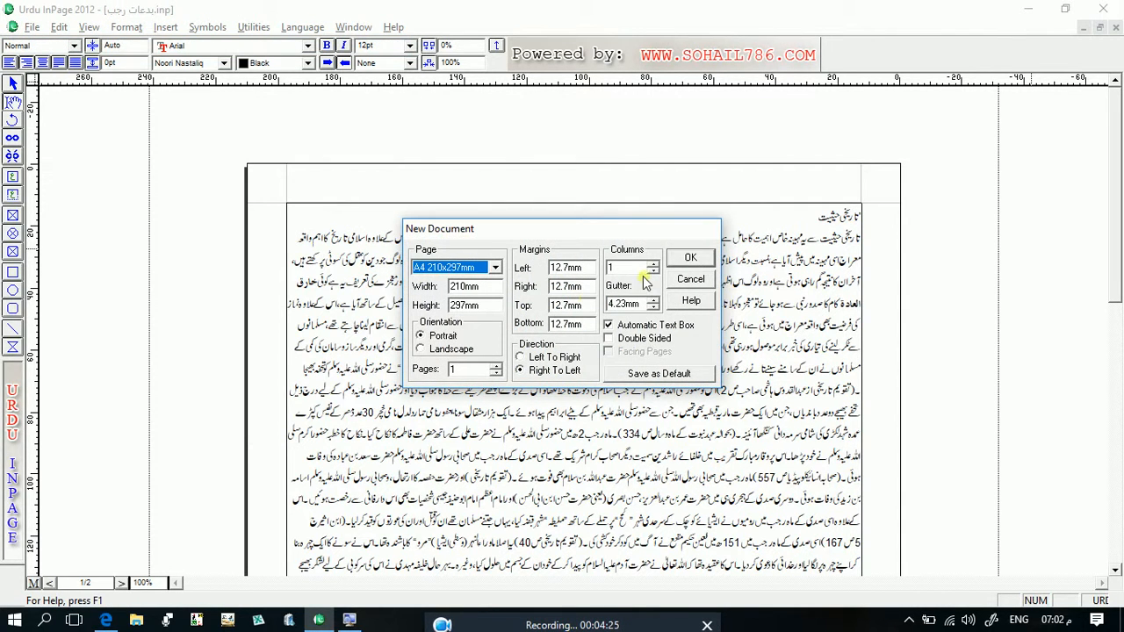
click(693, 258)
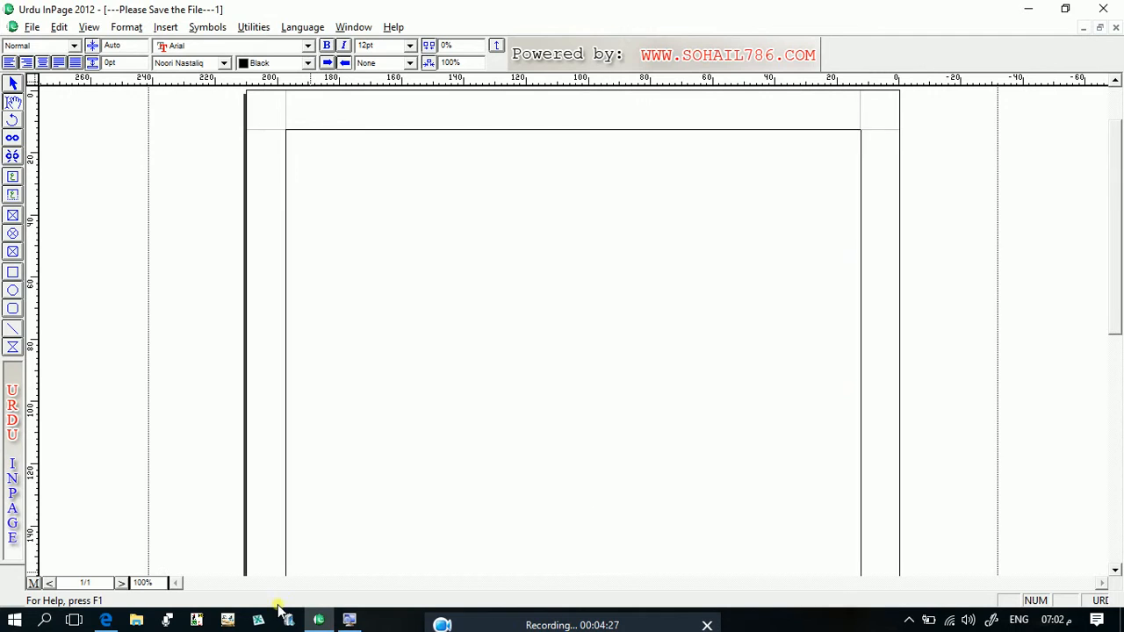
- Magnify the screen to 200% and paste the cut text into the blank document
click(350, 620)
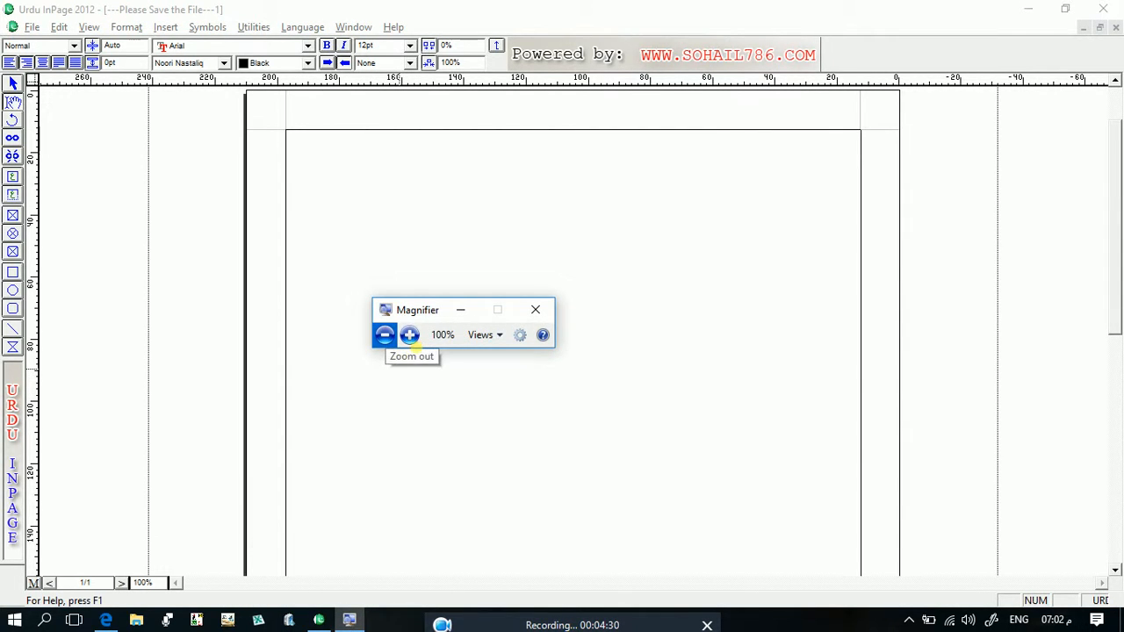
click(410, 338)
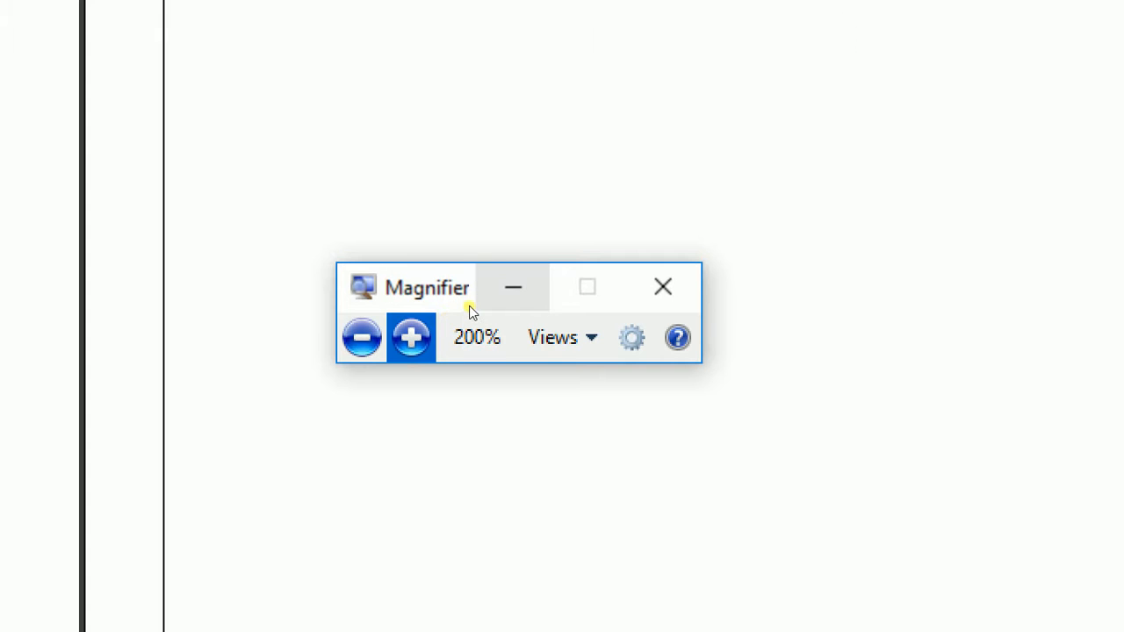
click(470, 306)
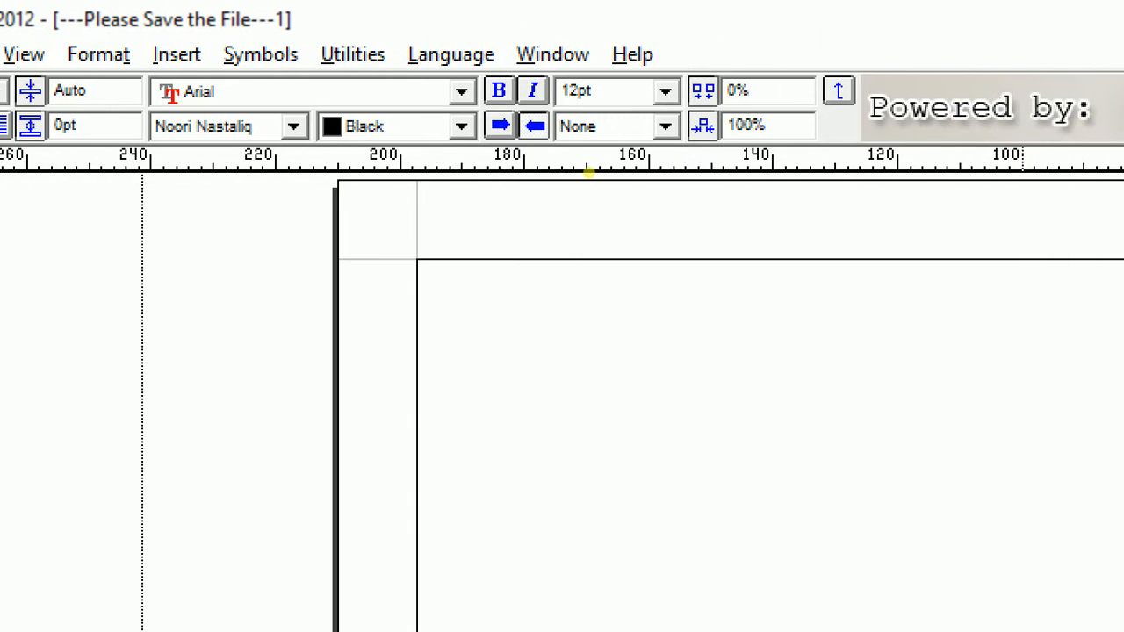
right_click(826, 151)
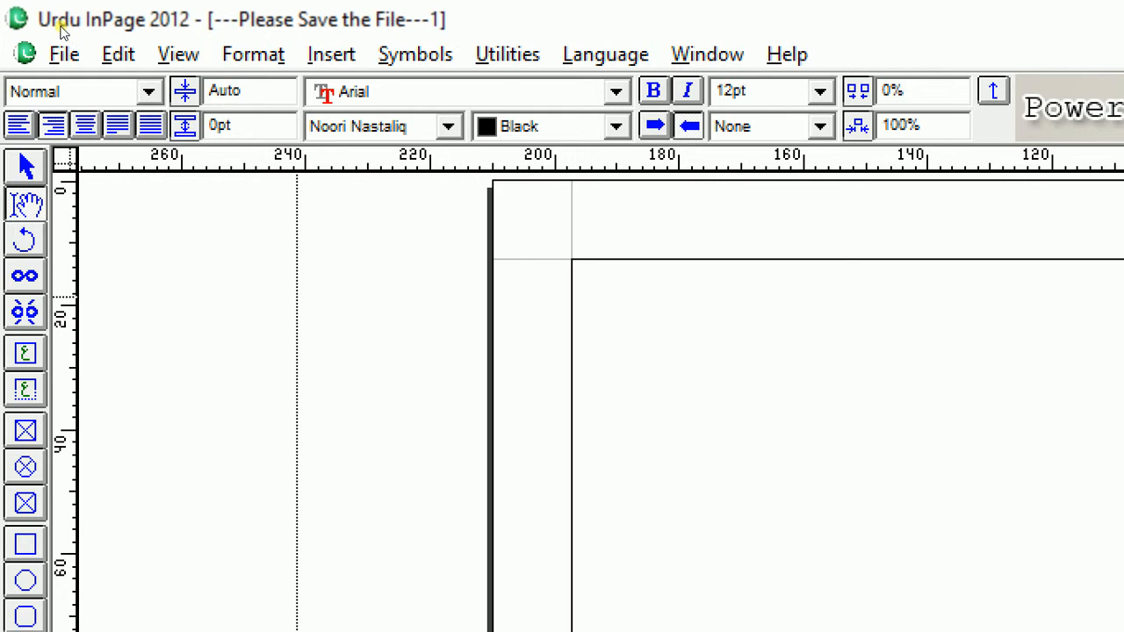
click(117, 55)
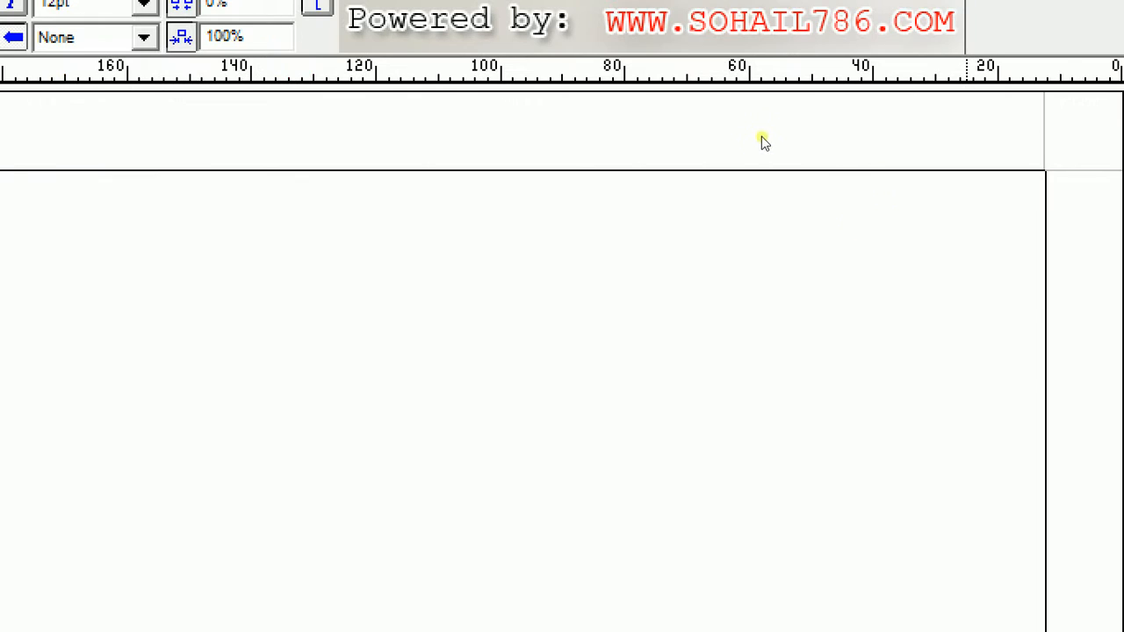
right_click(761, 136)
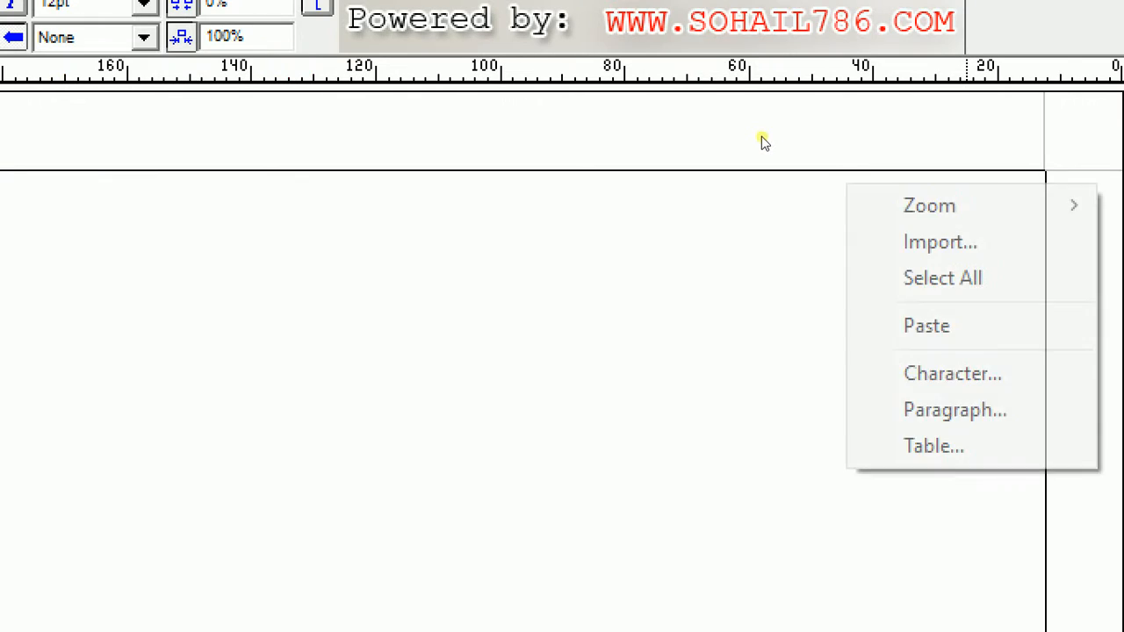
key(Return)
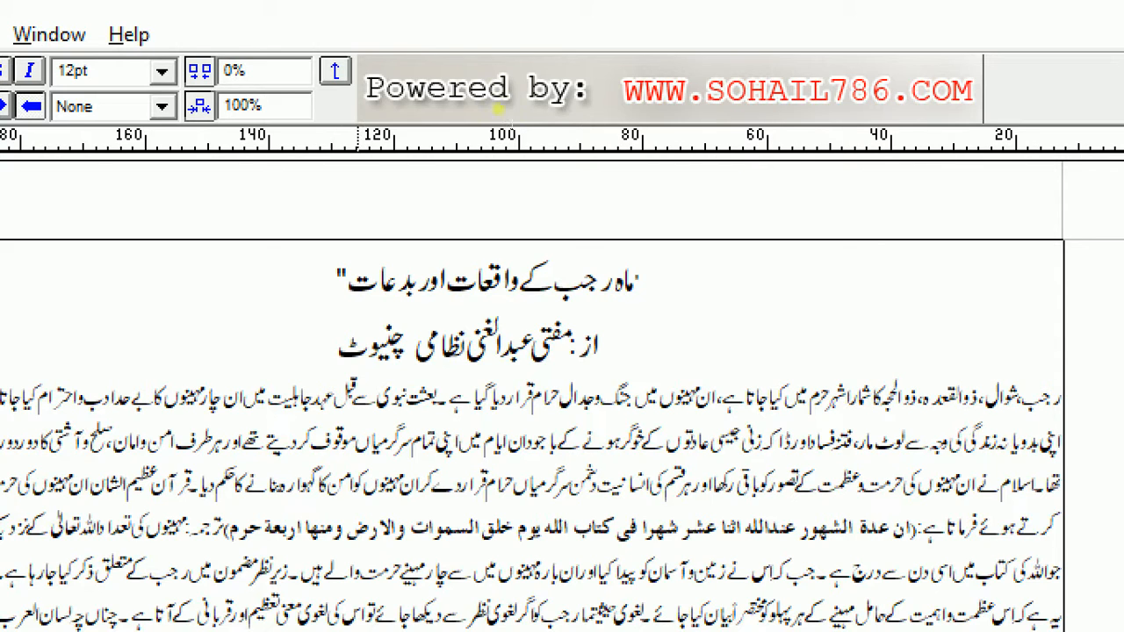
- Select the whole pasted text from title to last paragraph and copy it
drag(640, 280, 451, 509)
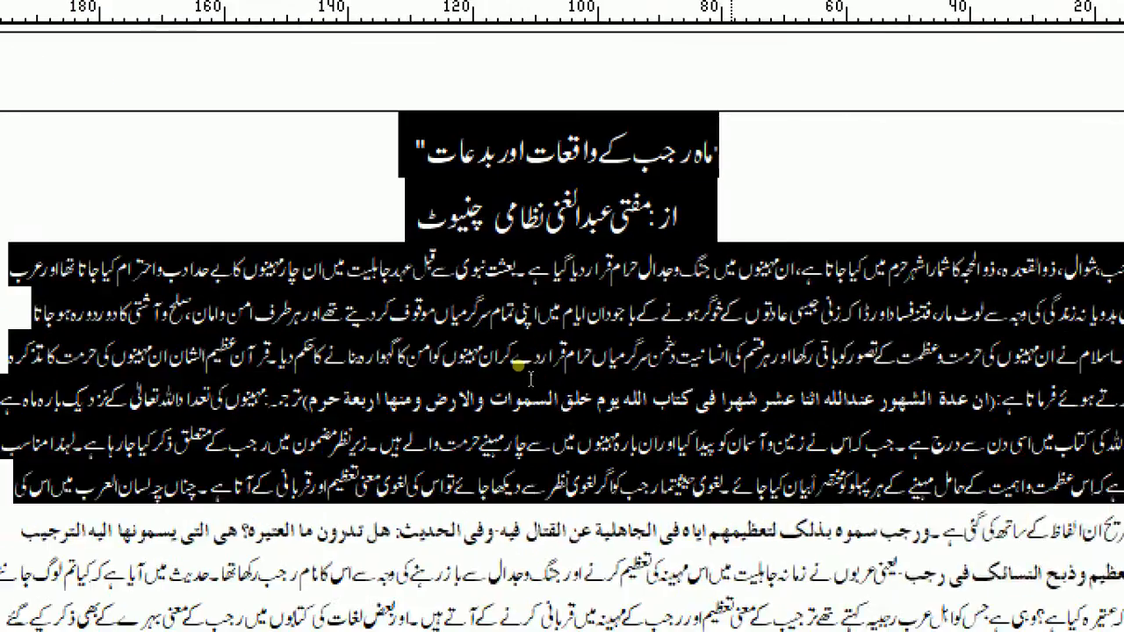
drag(531, 379, 419, 545)
drag(373, 348, 322, 324)
right_click(327, 316)
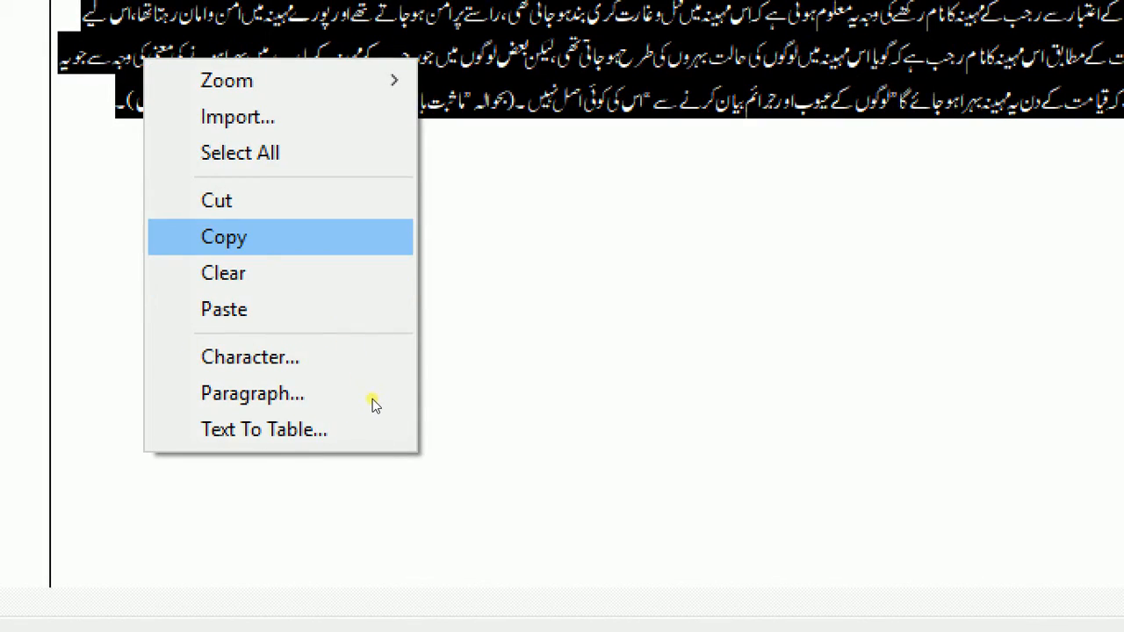
key(Return)
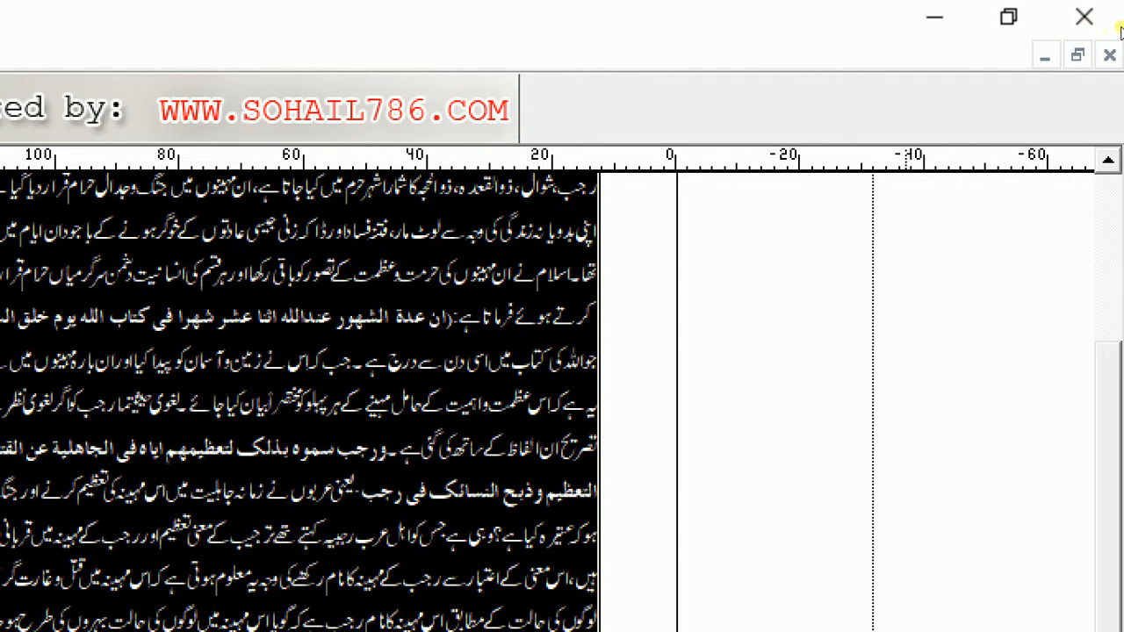
- Start closing the unsaved new document, cancel the save prompt, and return to the recent file بدعات رجب.inp
click(1109, 55)
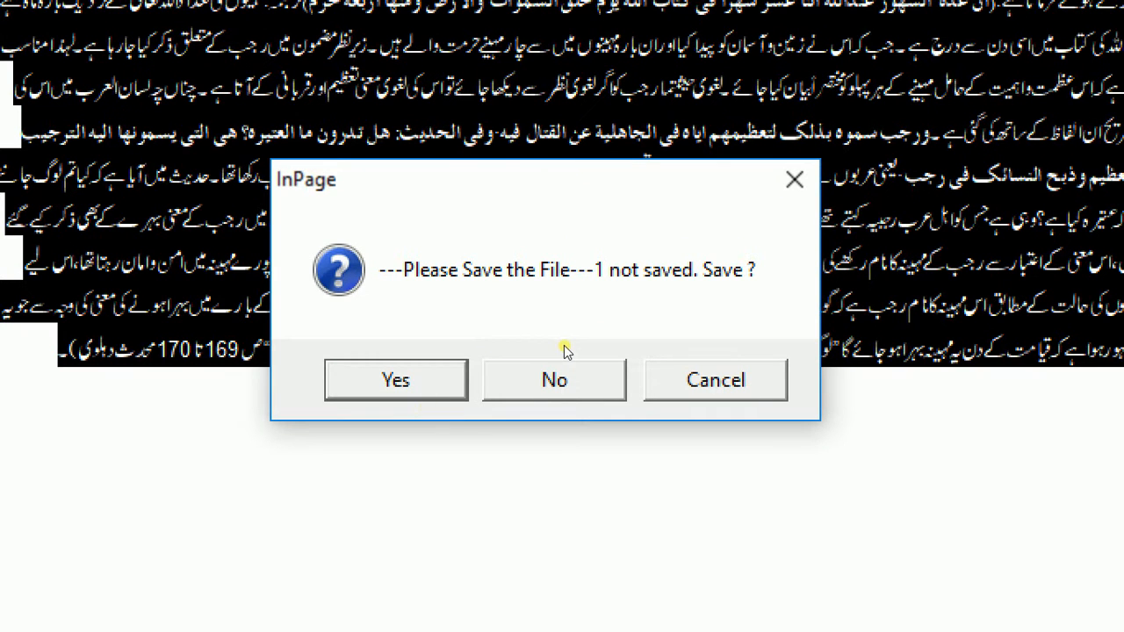
click(654, 369)
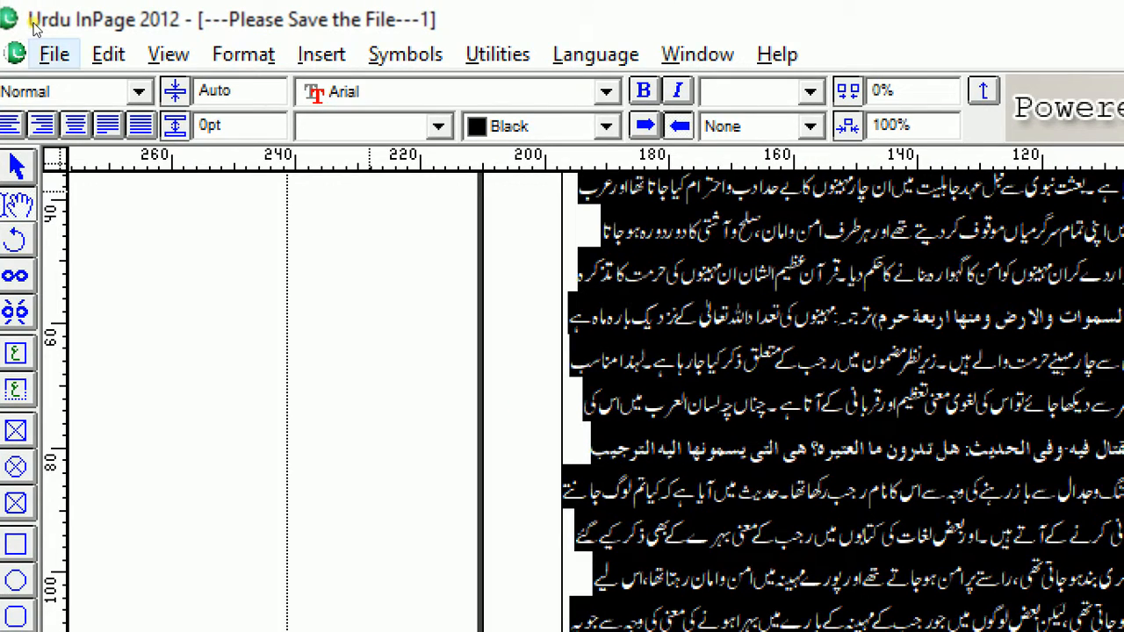
click(48, 53)
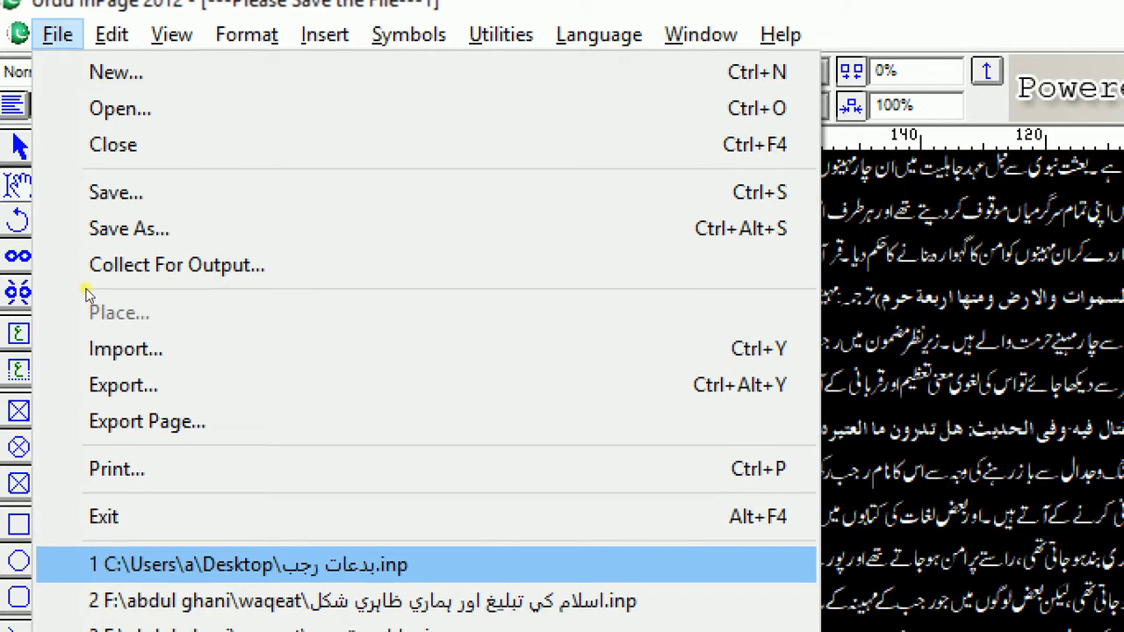
key(Return)
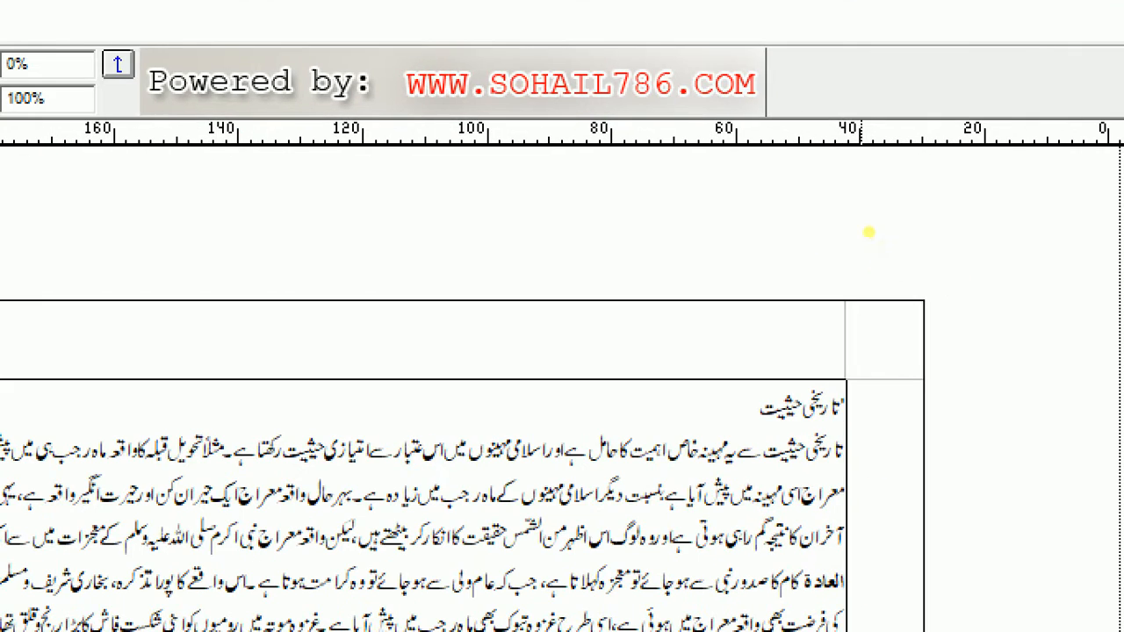
- Paste the copied text at the start of the original document, by the تاریخی حیثیت heading
click(885, 224)
right_click(846, 393)
click(913, 534)
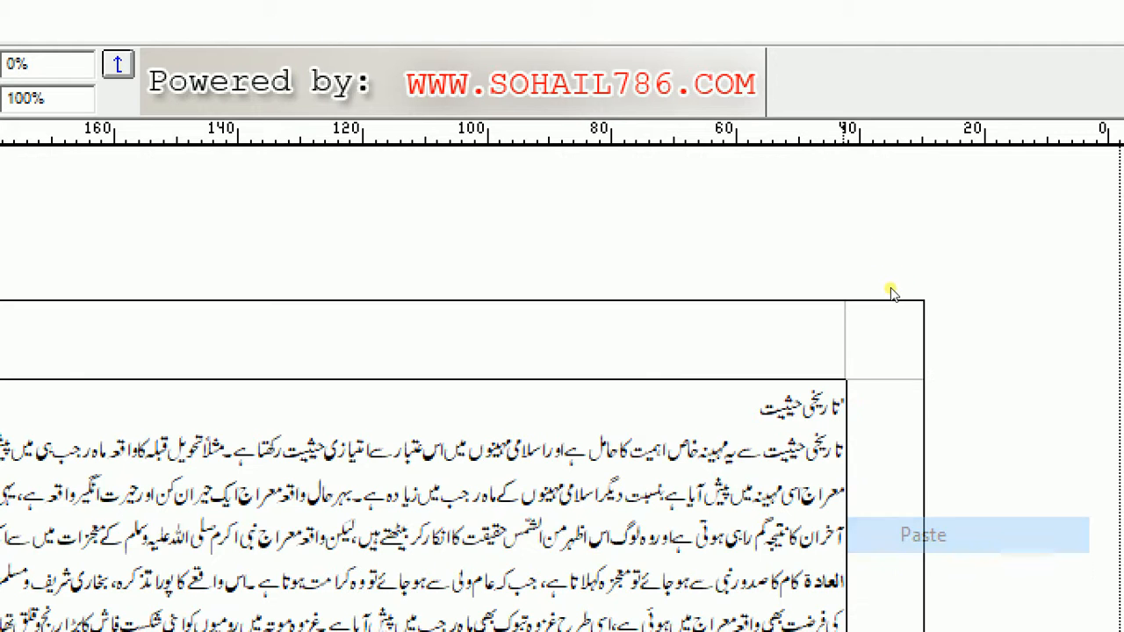
scroll(890, 288, down, 5)
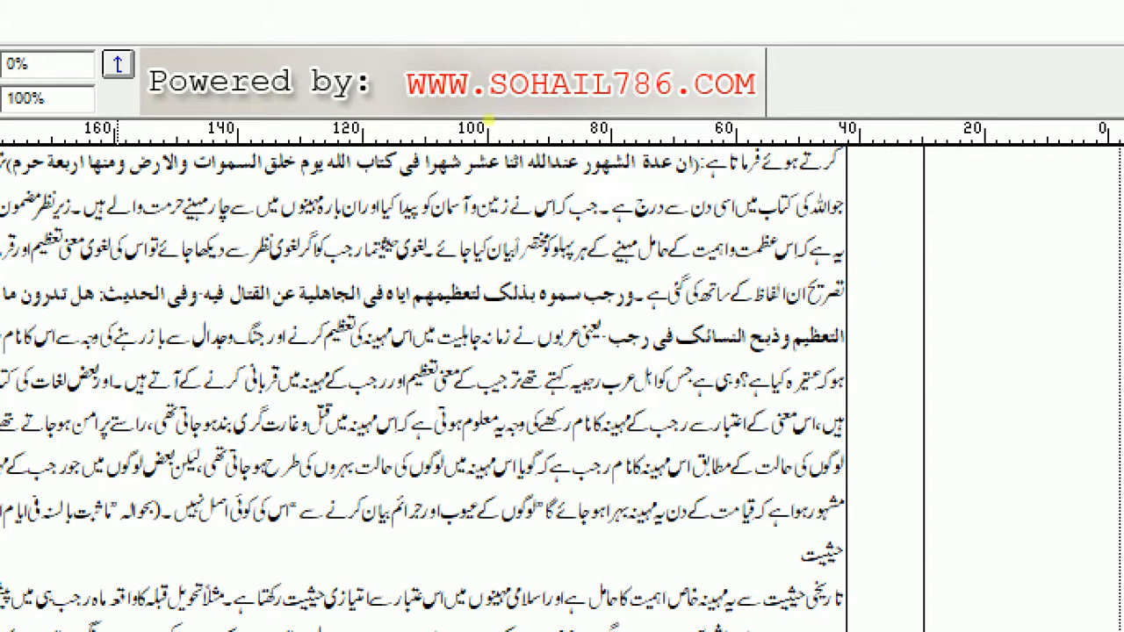
double_click(559, 462)
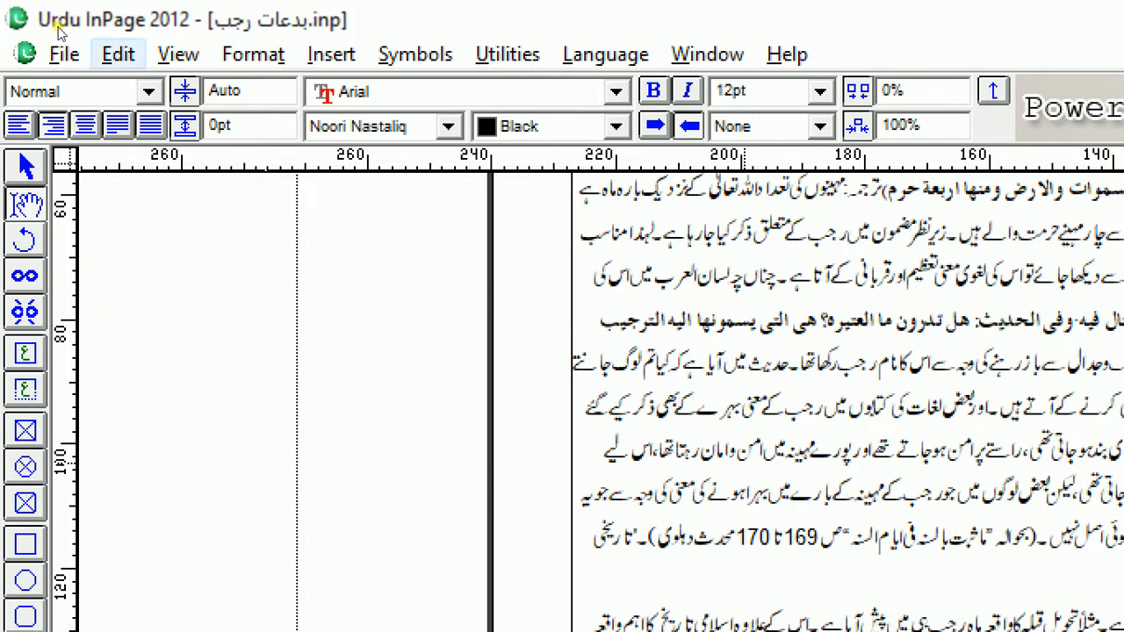
click(114, 52)
key(Up)
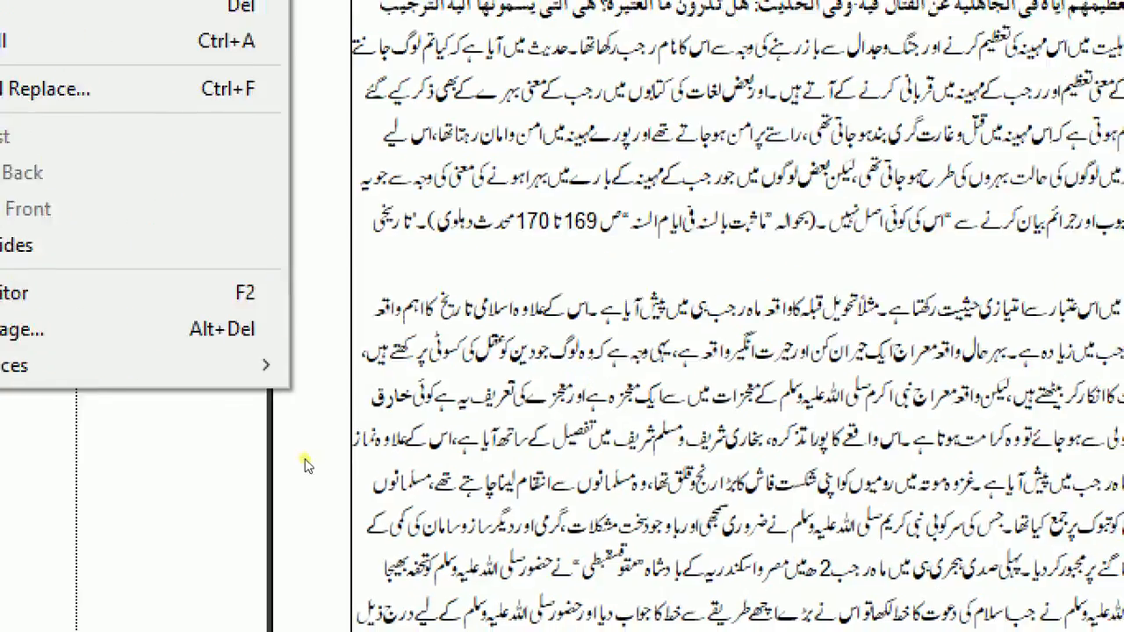
key(Escape)
key(shift+Left)
key(shift+Left)
key(shift+Left)
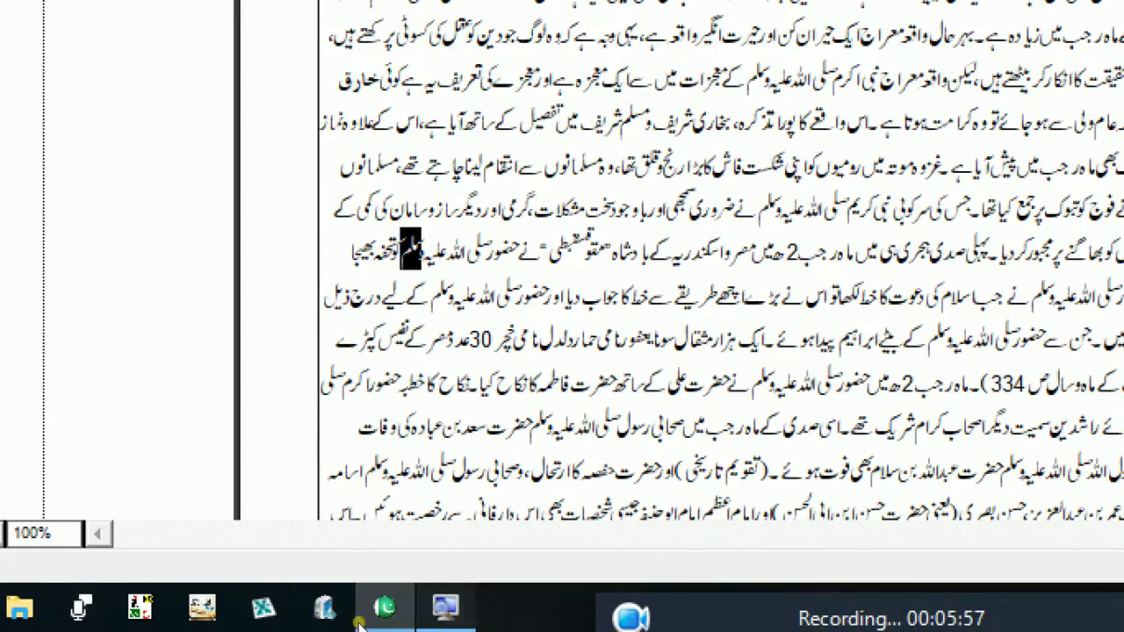
- Reduce the screen magnification to 100% and minimize the Magnifier window
click(446, 607)
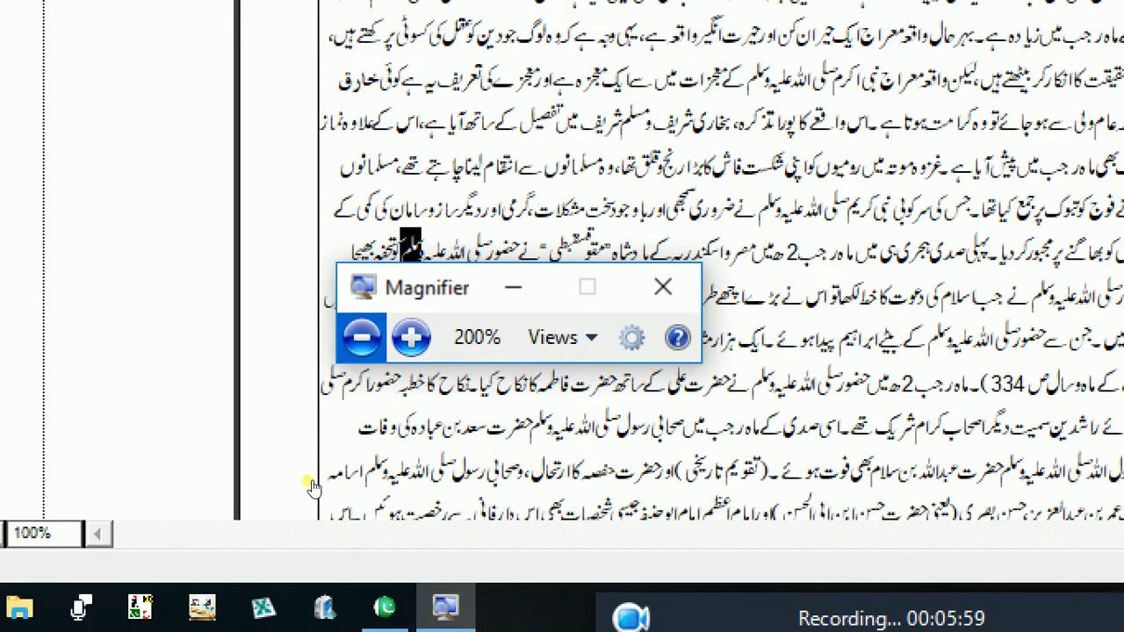
key(super+minus)
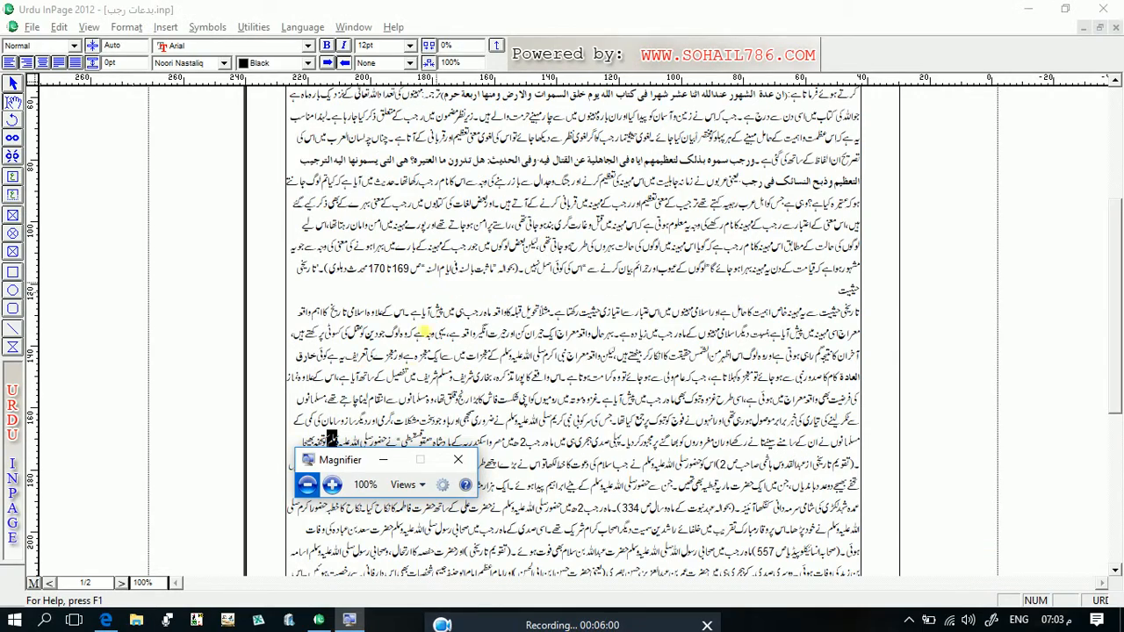
click(383, 459)
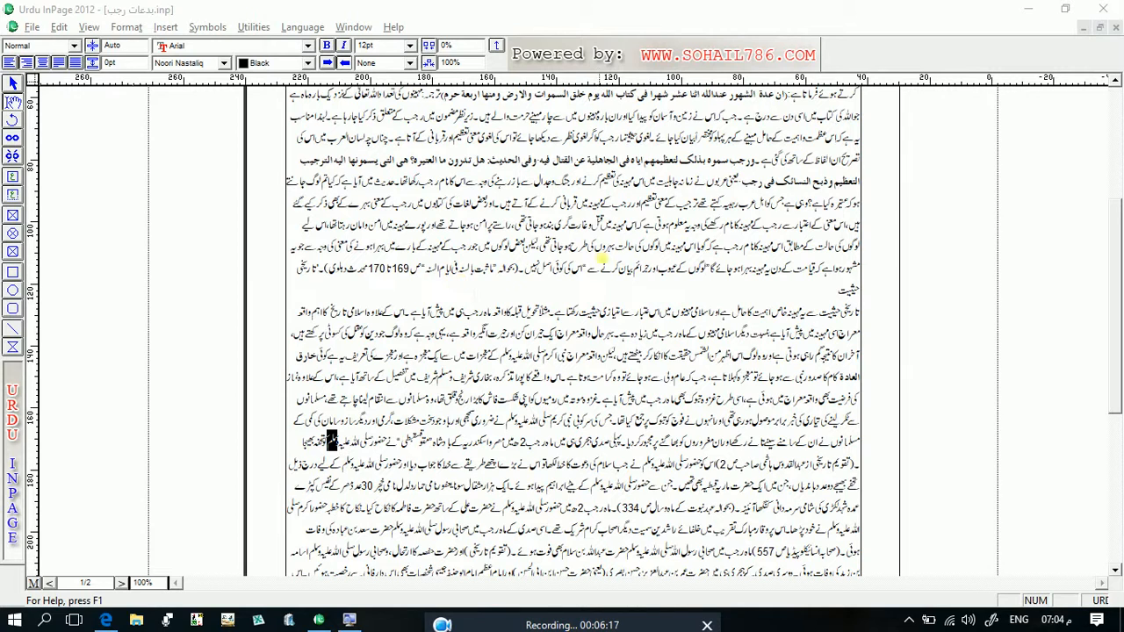
click(524, 222)
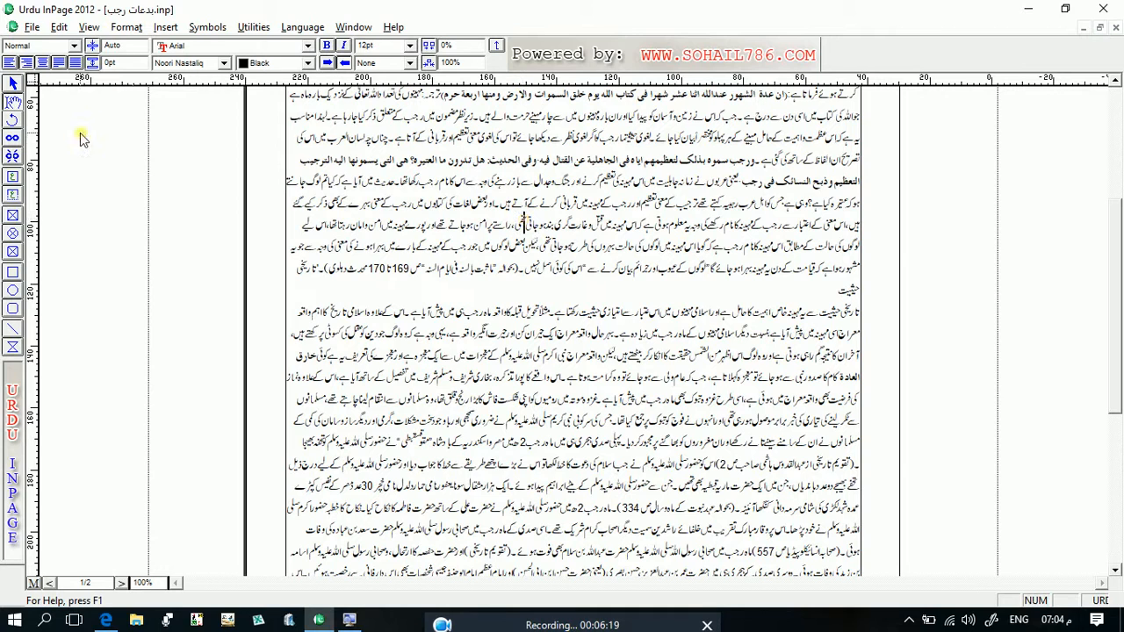
click(31, 27)
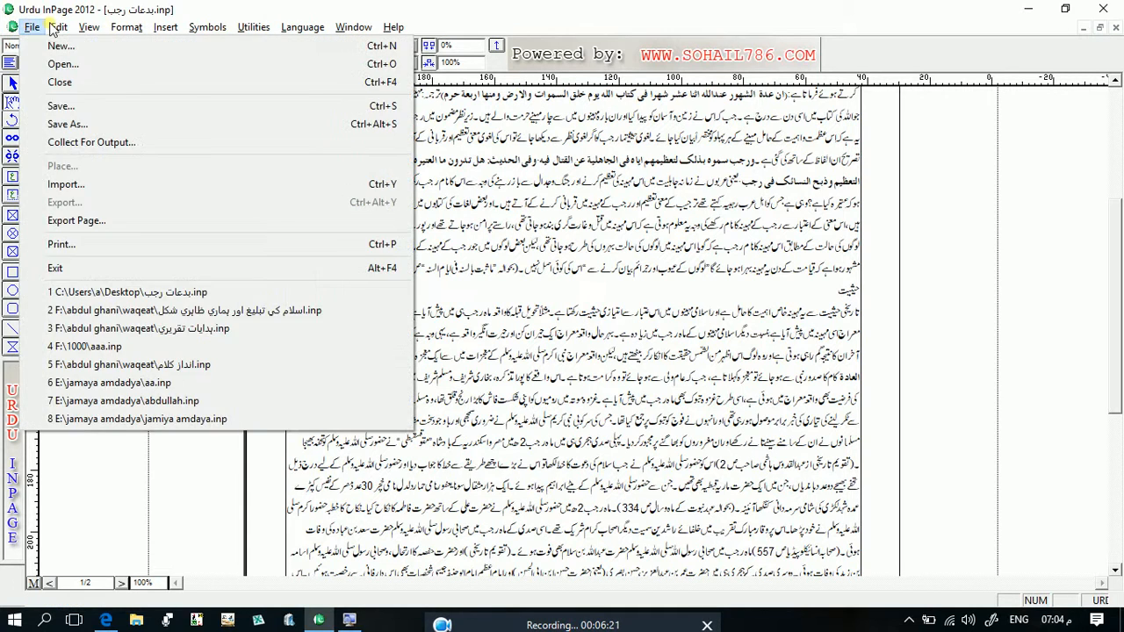
click(560, 201)
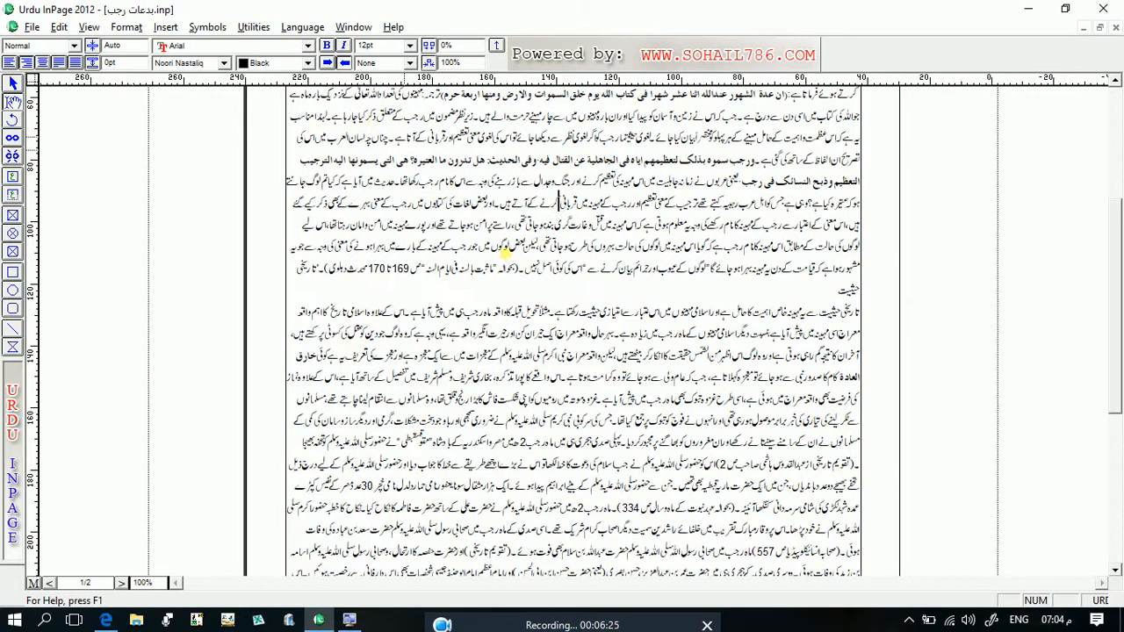
- Draw a text box about 65 by 44 mm within the upper paragraph and copy it as an object
click(12, 177)
drag(375, 178, 576, 314)
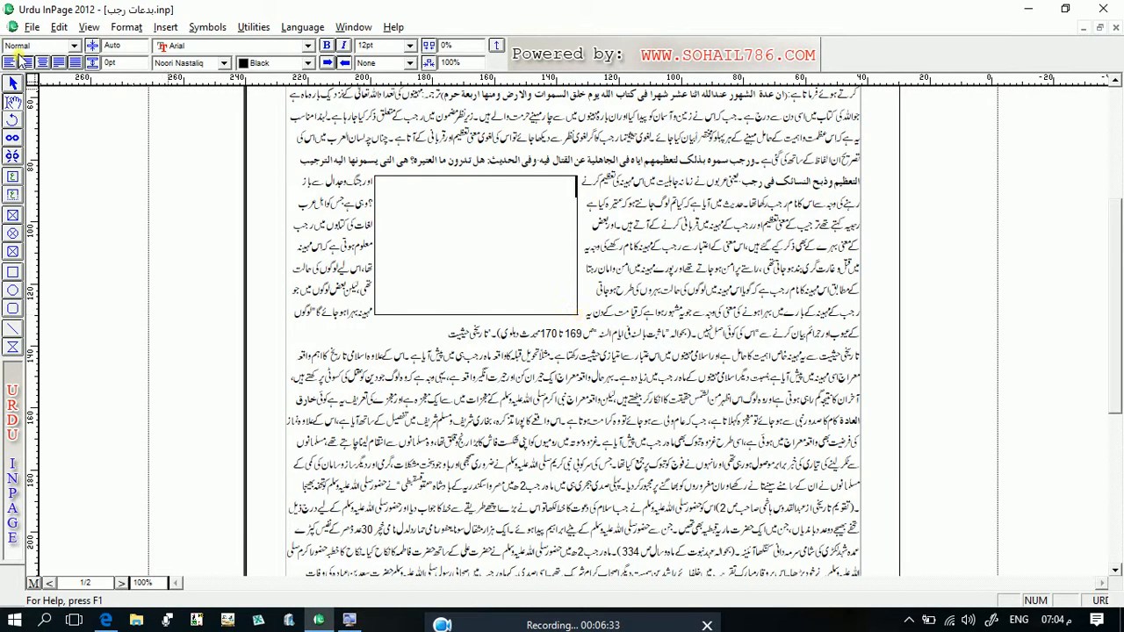
click(13, 83)
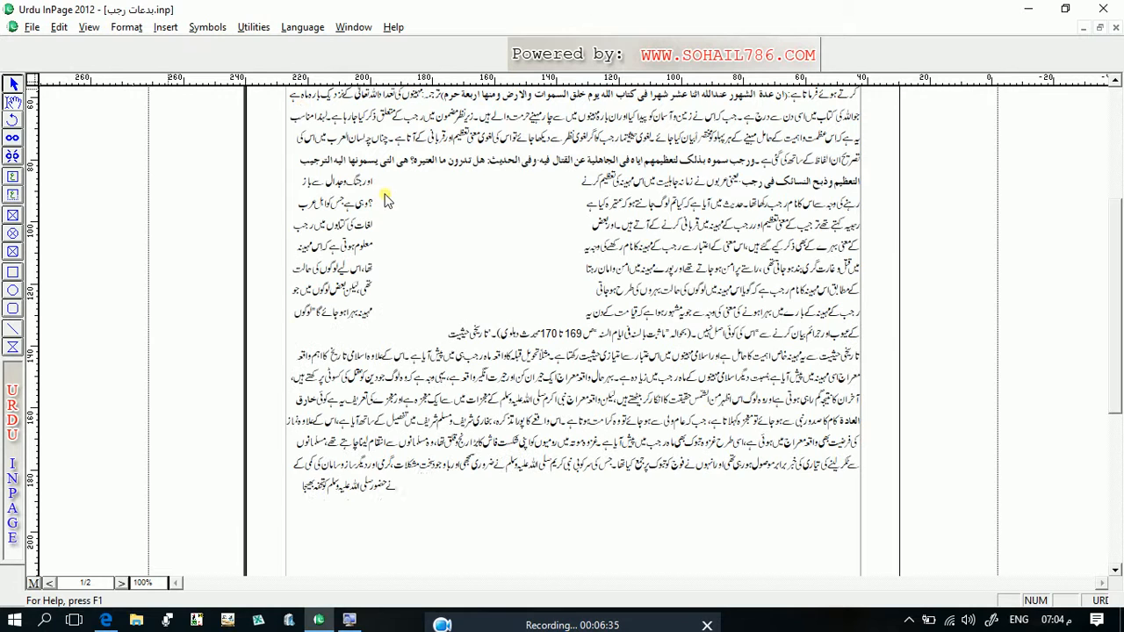
click(441, 235)
right_click(439, 230)
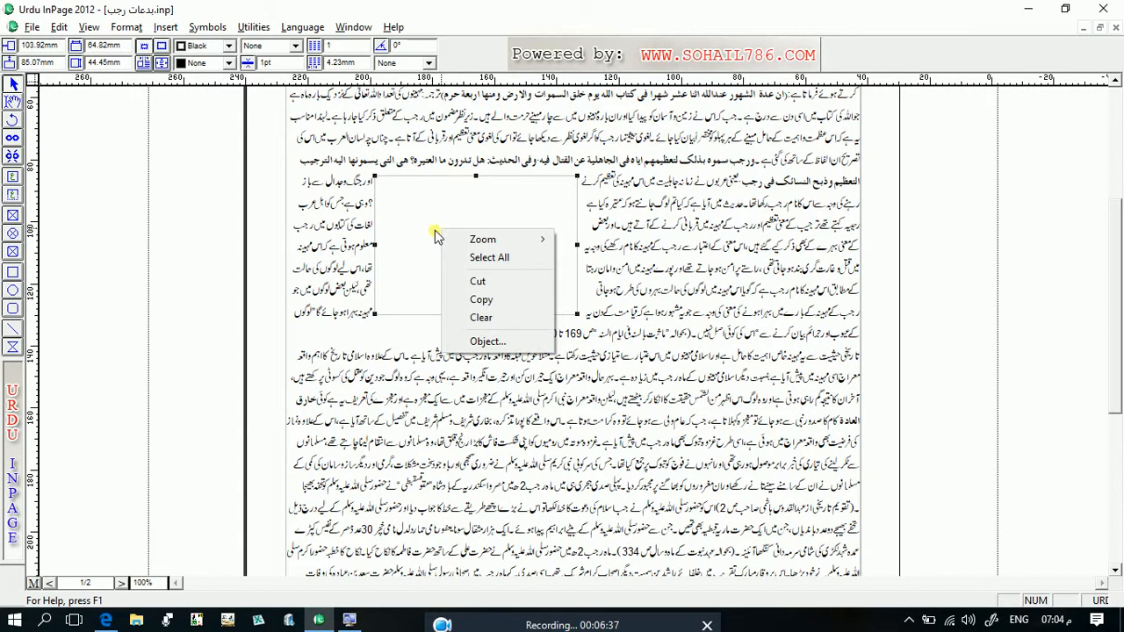
click(478, 298)
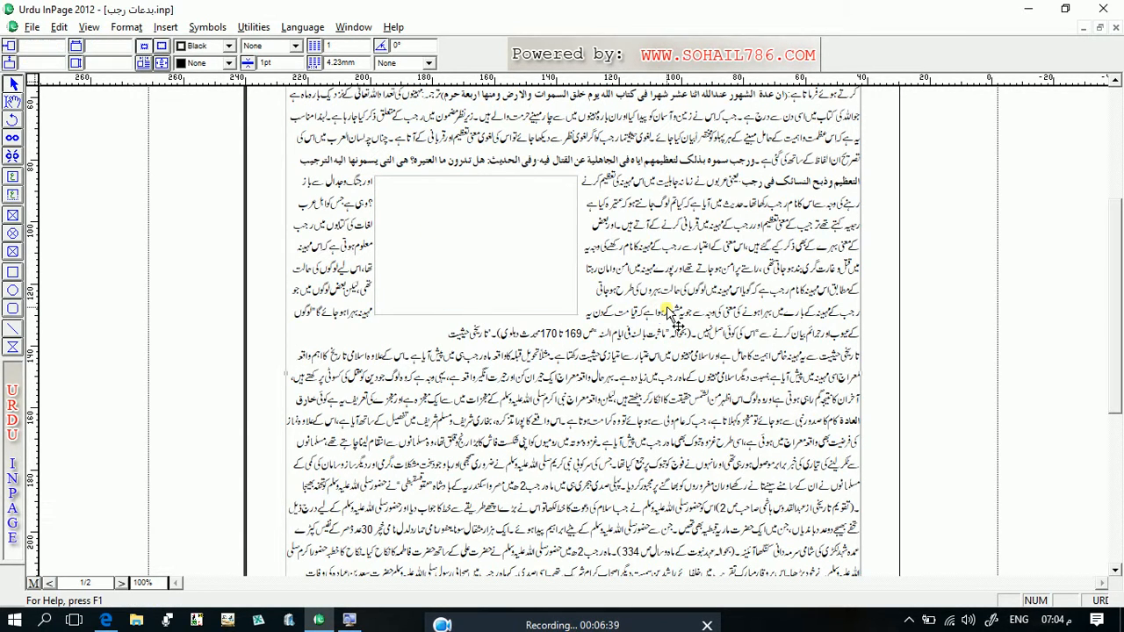
- Paste two copies of the text box into the paragraphs below the original box
right_click(669, 314)
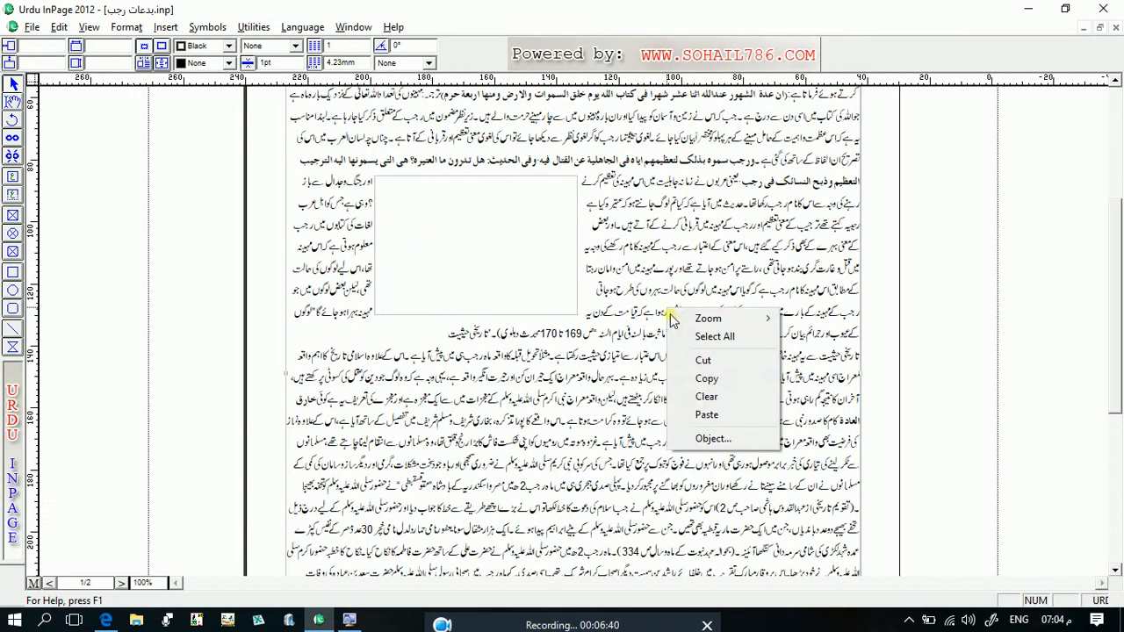
click(707, 414)
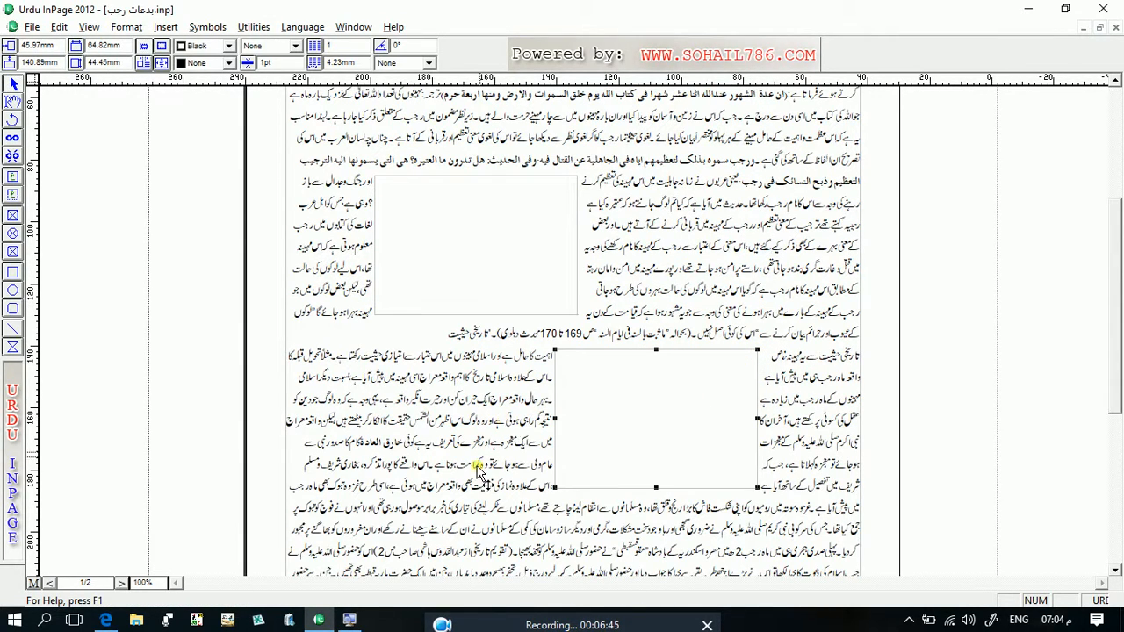
right_click(476, 470)
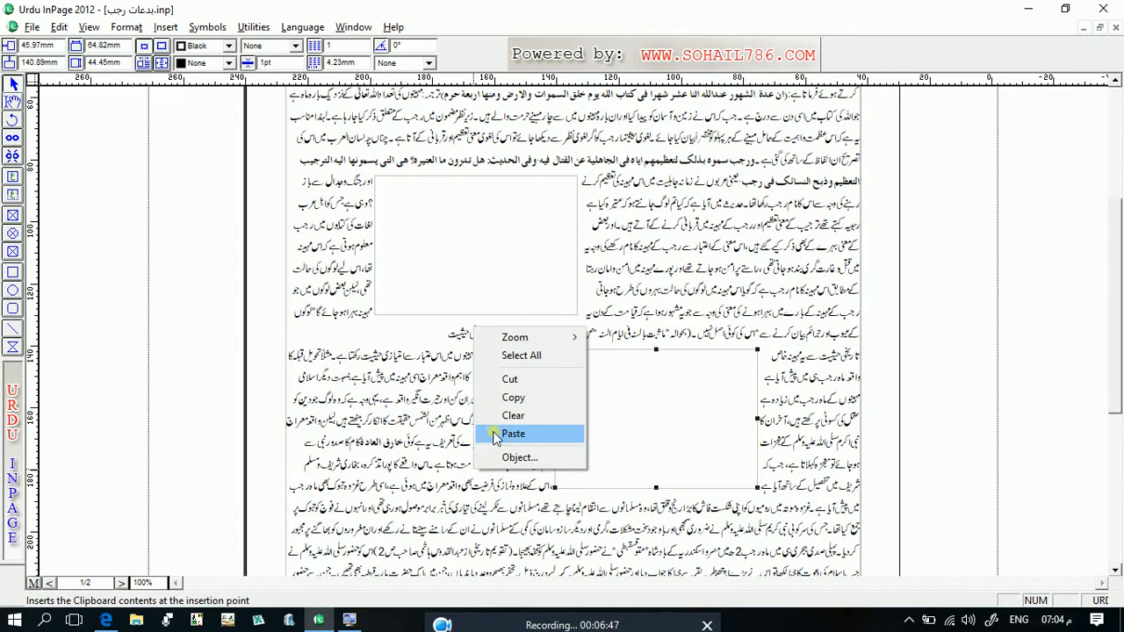
click(496, 438)
click(539, 499)
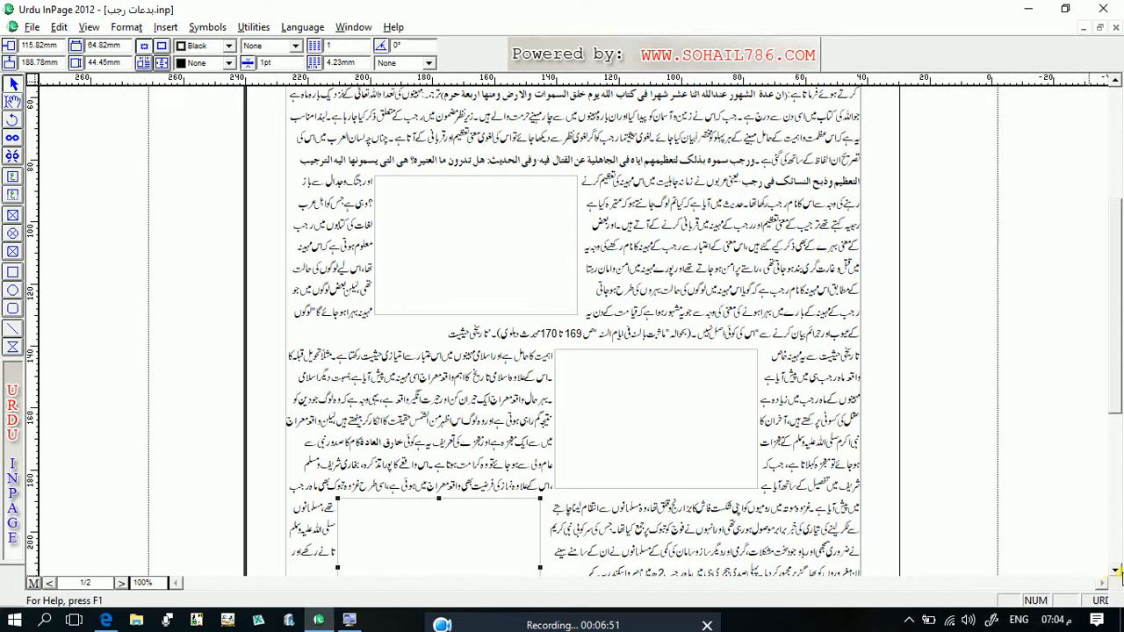
- Delete both pasted text boxes, undoing and repeating the deletion of the lower one
click(1115, 570)
click(1117, 571)
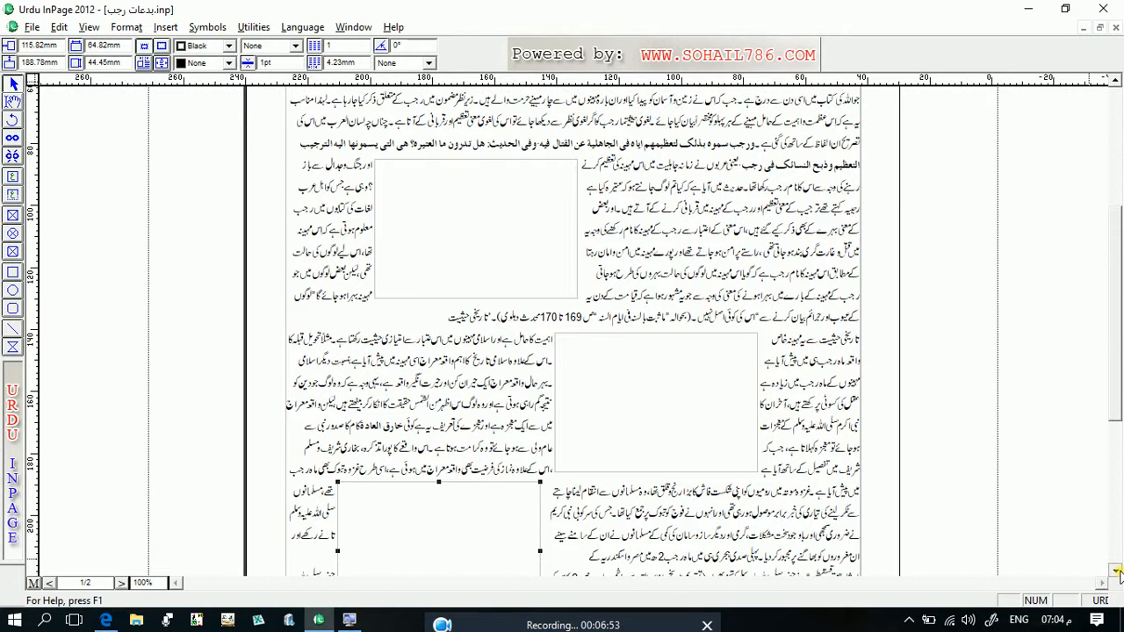
click(1117, 570)
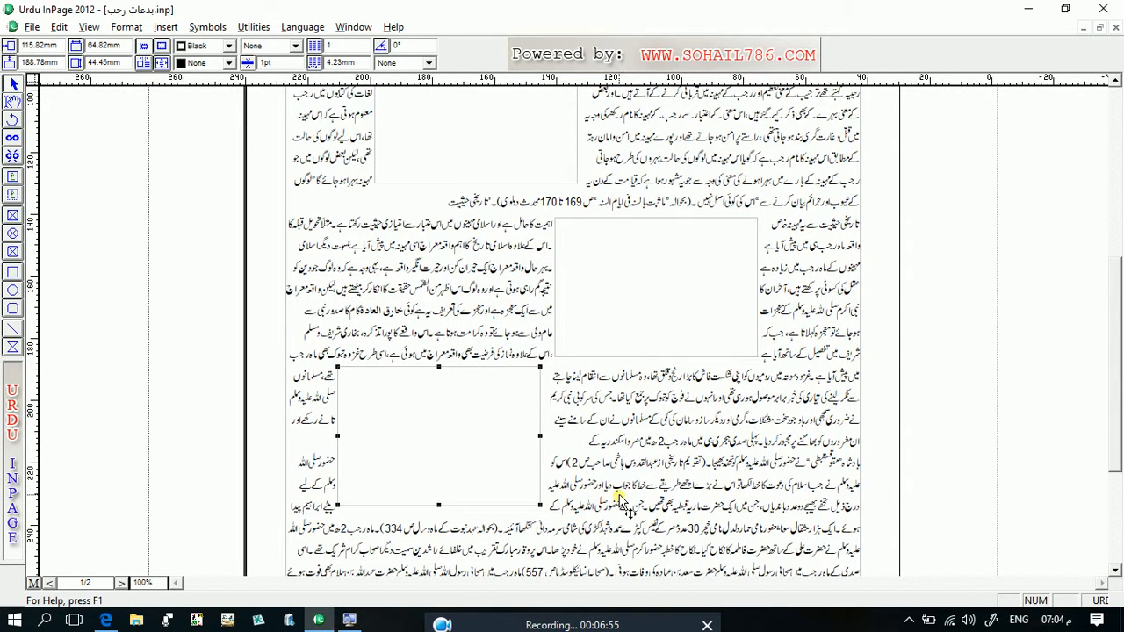
key(Delete)
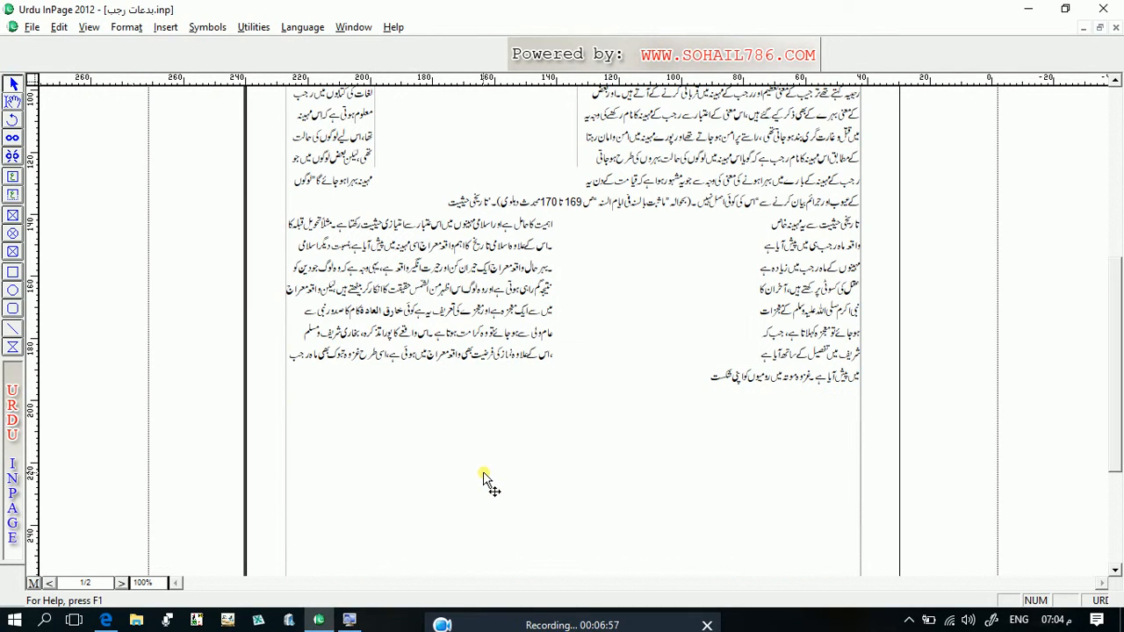
key(ctrl+z)
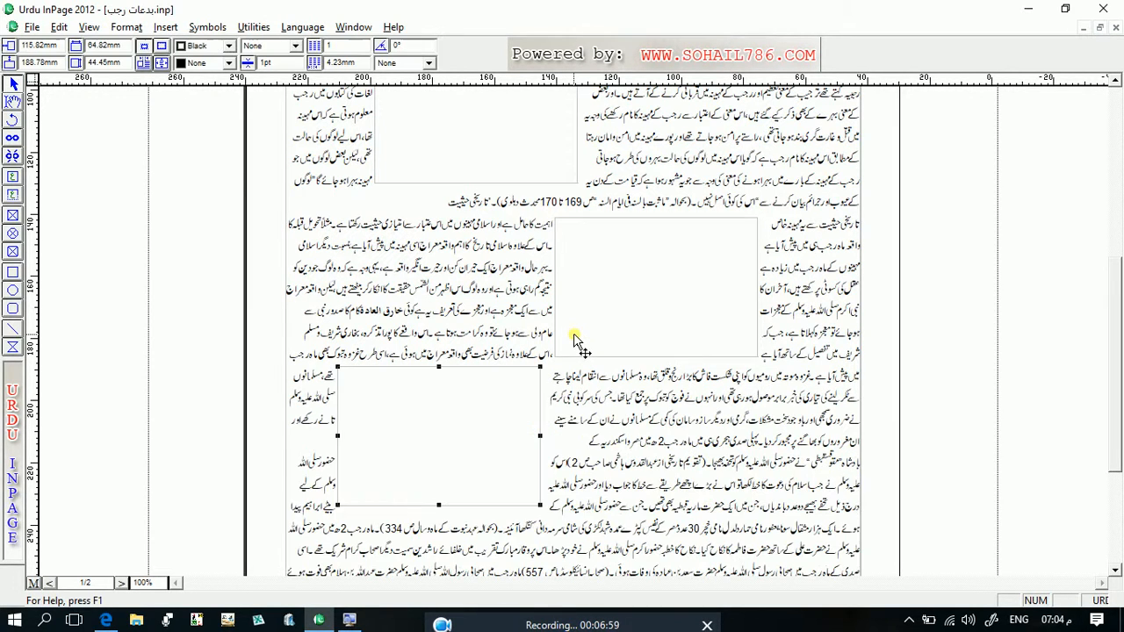
key(Delete)
click(576, 341)
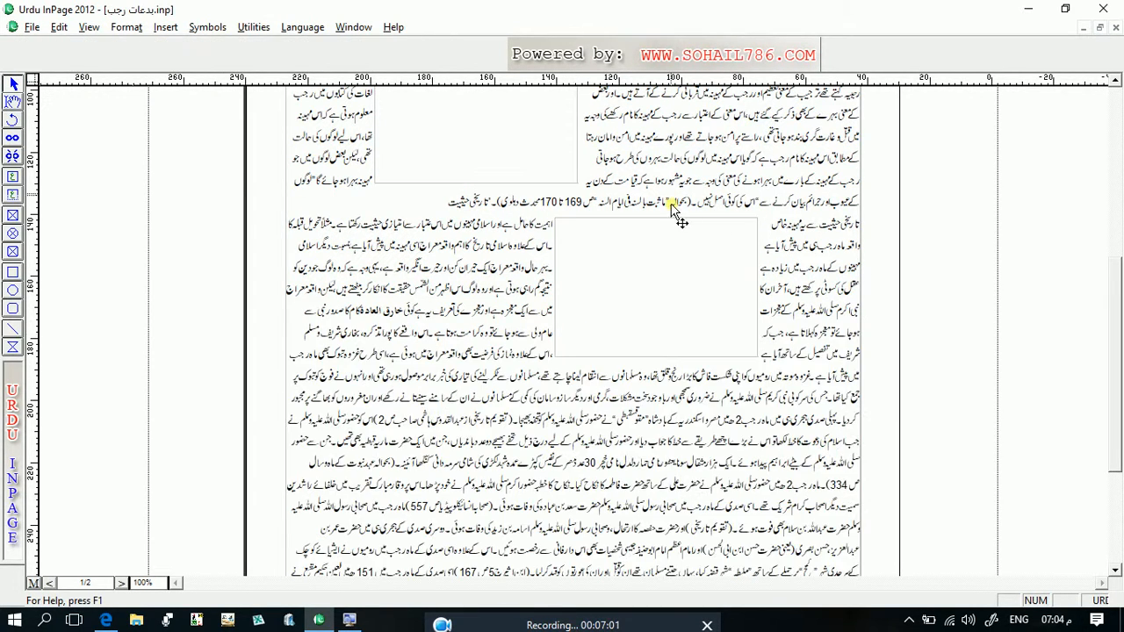
key(Delete)
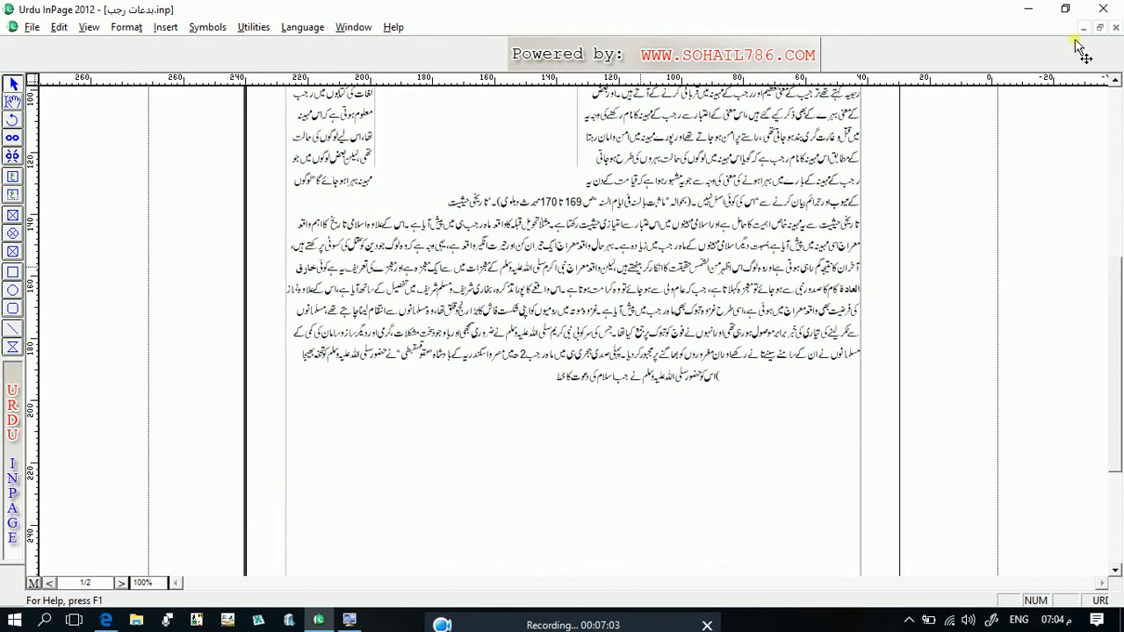
- Close the document بدعات رجب.inp without saving its changes
click(1111, 82)
click(1114, 85)
click(1115, 85)
click(1114, 85)
click(1114, 85)
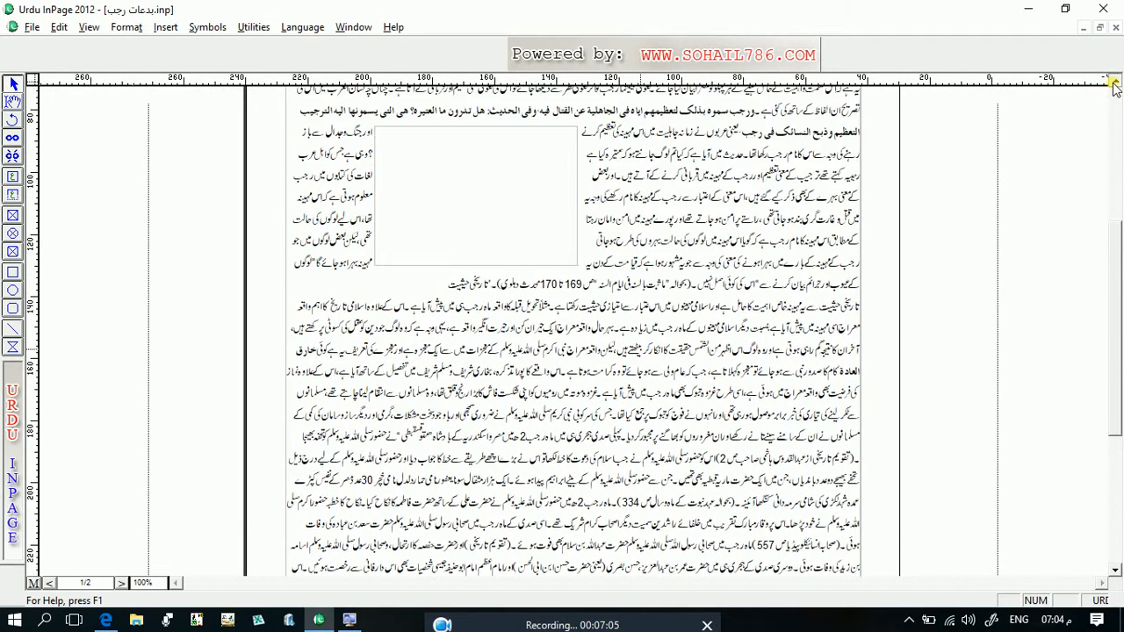
click(1114, 86)
click(1114, 85)
click(1115, 85)
click(1114, 85)
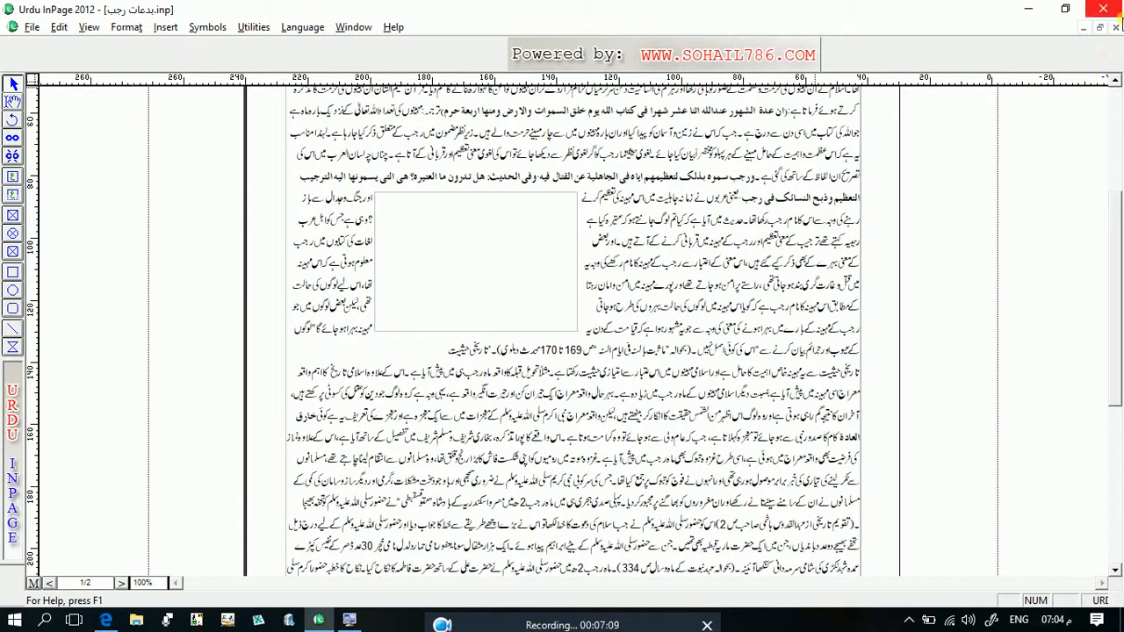
click(1115, 27)
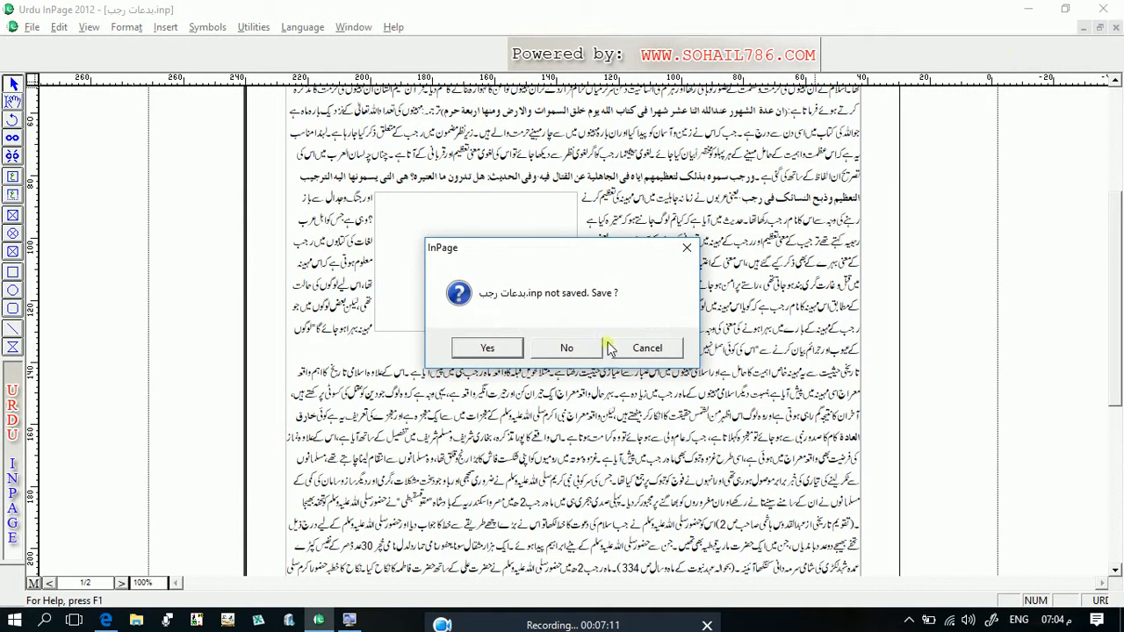
click(569, 346)
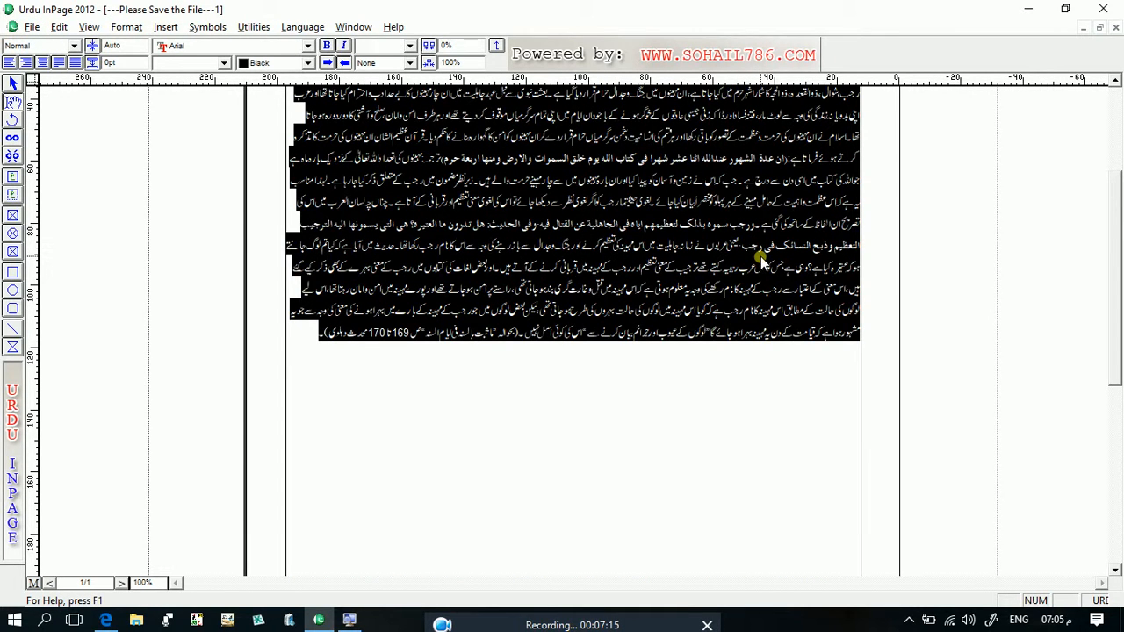
- Delete all the selected text in the unsaved new document and draw a text box in the page's upper right area
key(Delete)
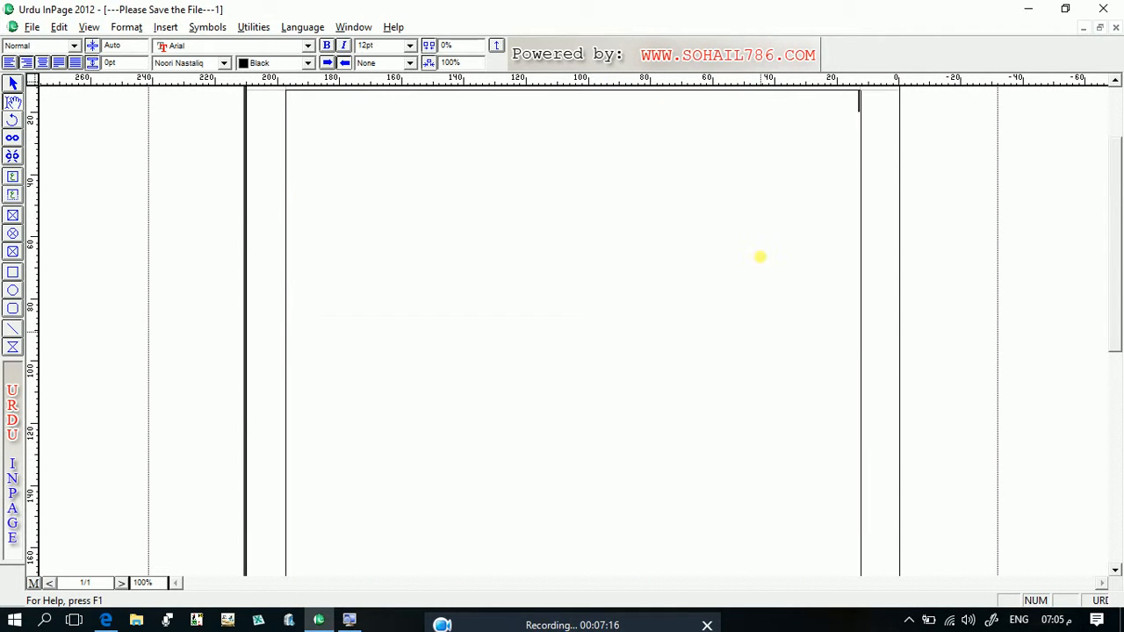
click(11, 181)
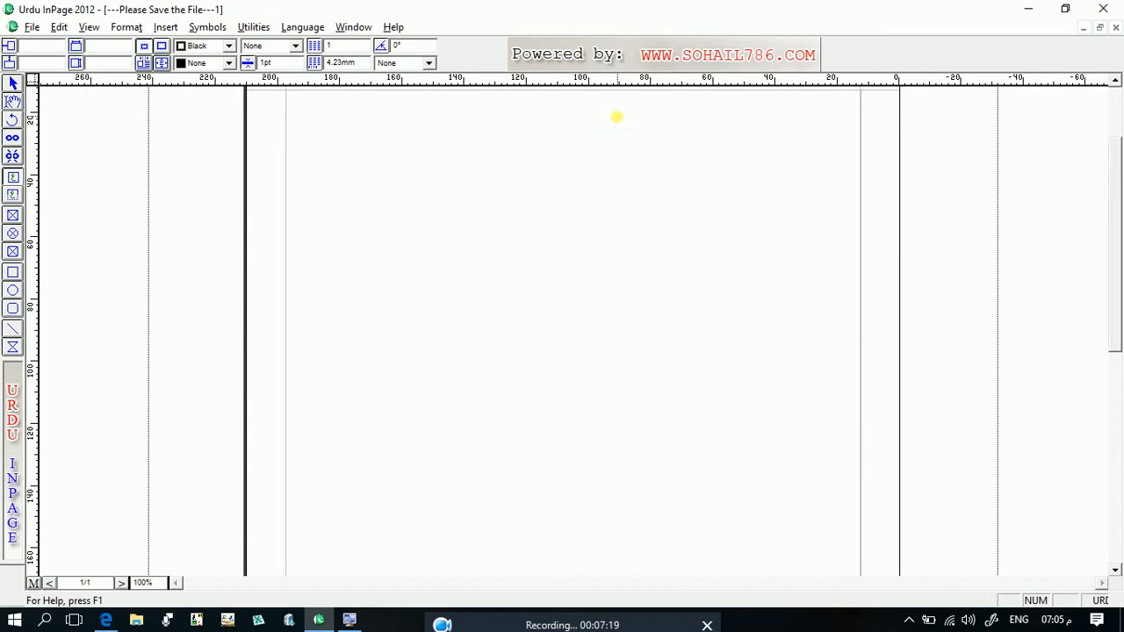
drag(612, 106, 838, 256)
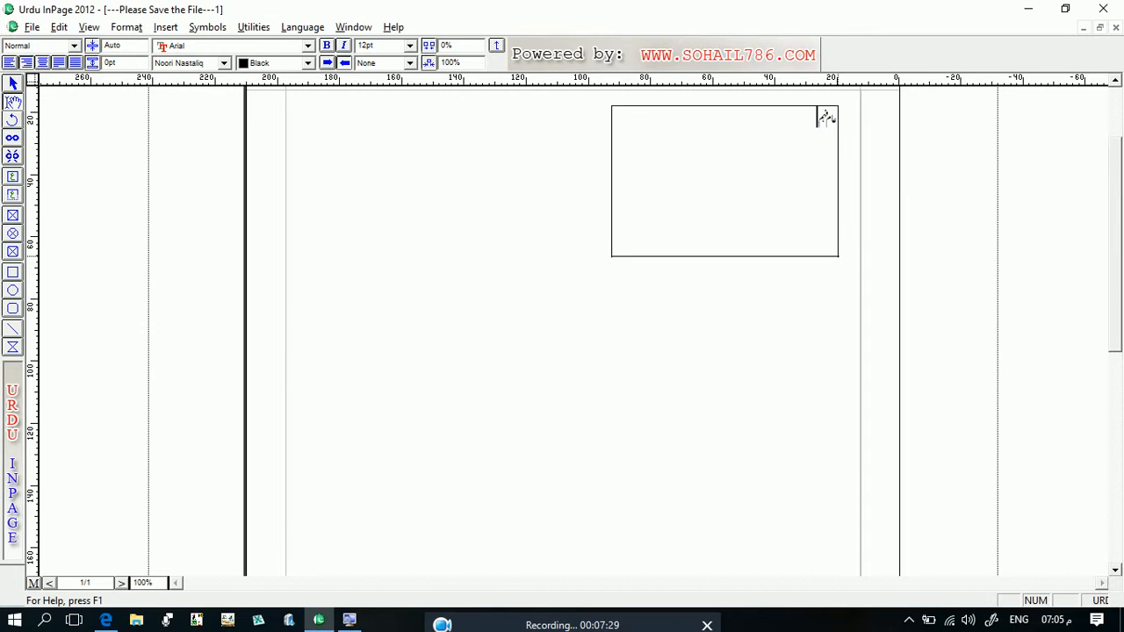
- Enter the lines "عام فہم فلکیات" and "درجہ سادسہ کے نصاب عین مطابق" in the new text box
text(عام فہم فلکیات )
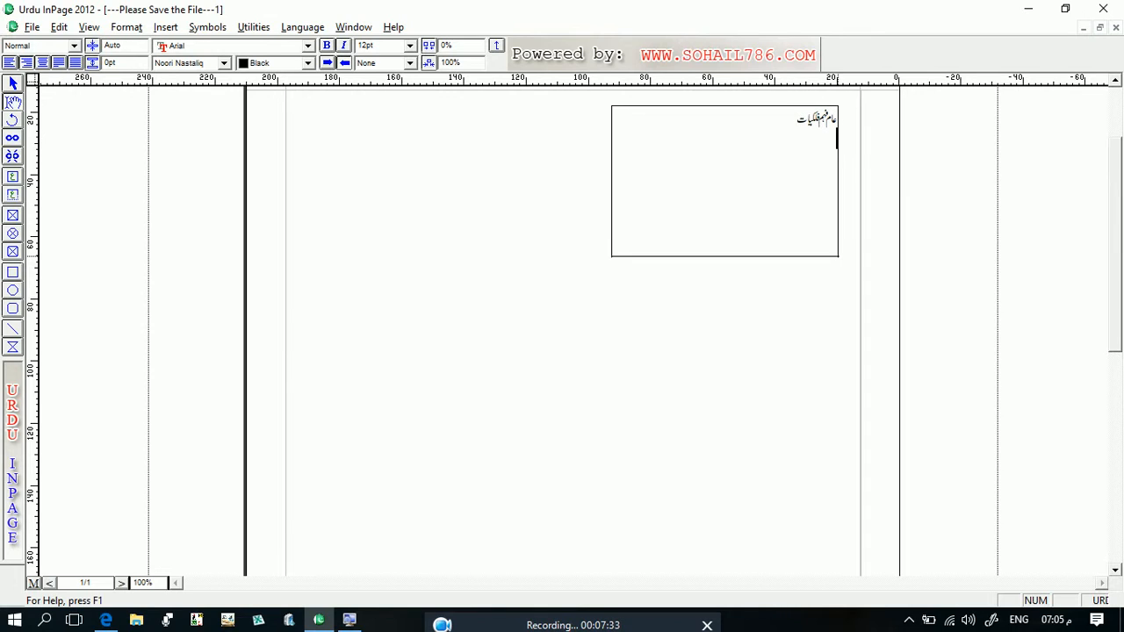
text(درجہ سادسہ)
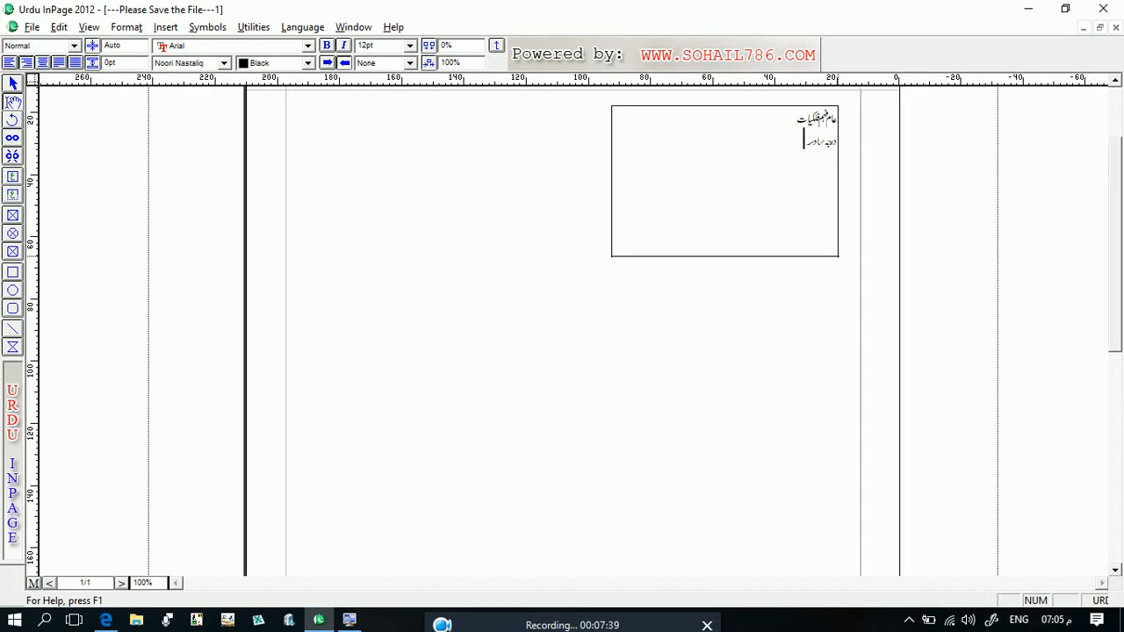
text(کے نص)
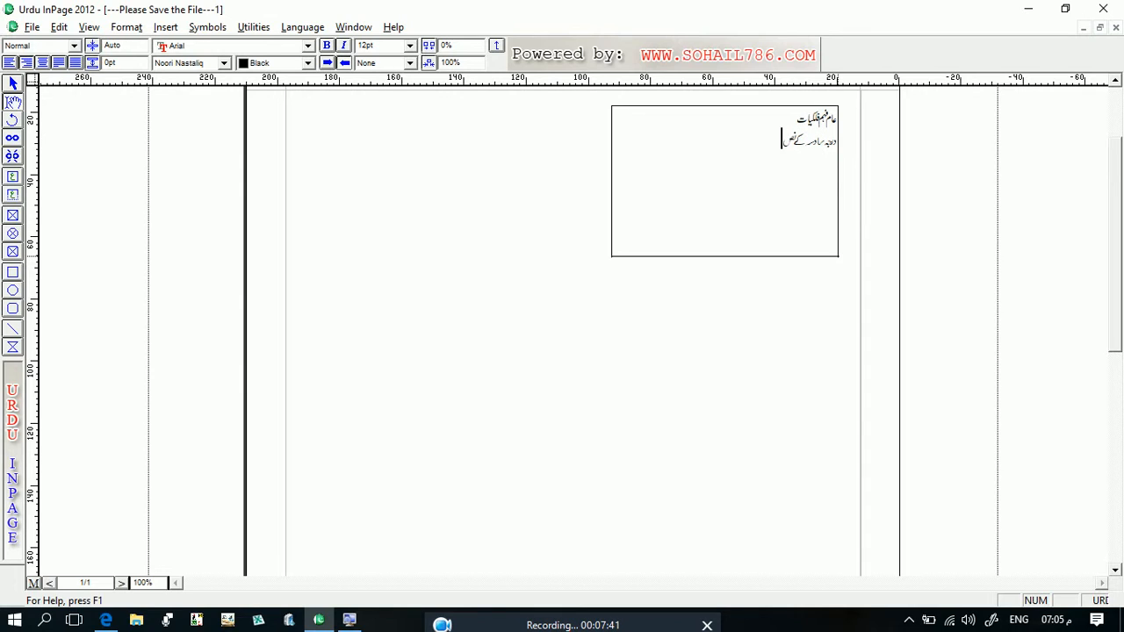
text(اب میں مطابق)
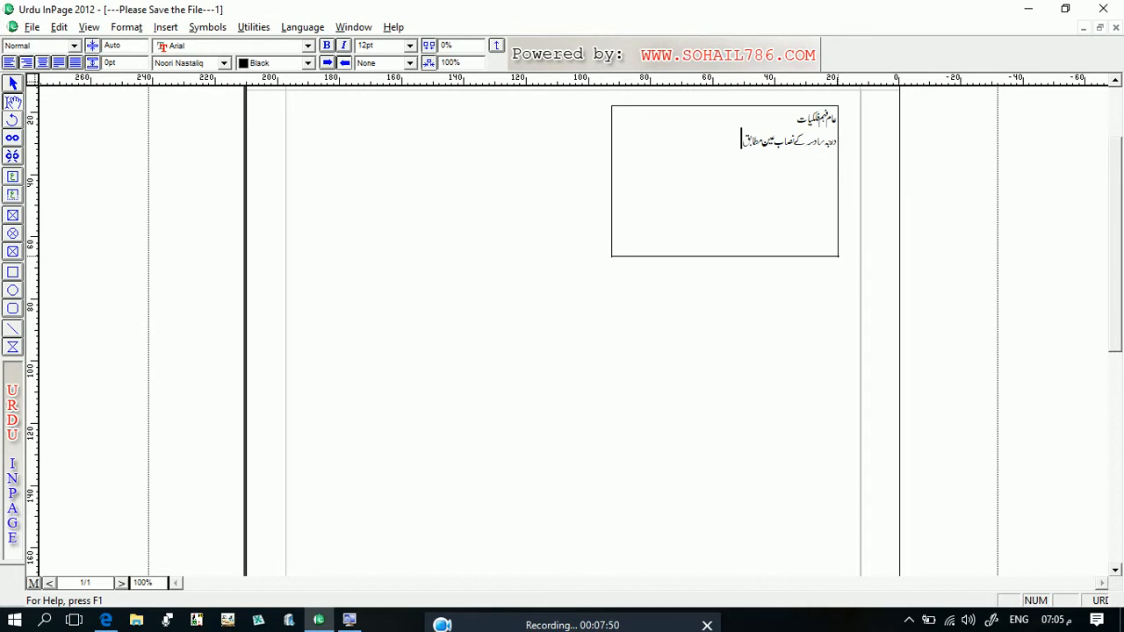
key(Return)
- Add the author's title and full name as the third line of the text box
text(م)
text(کٹر)
text( مفتی)
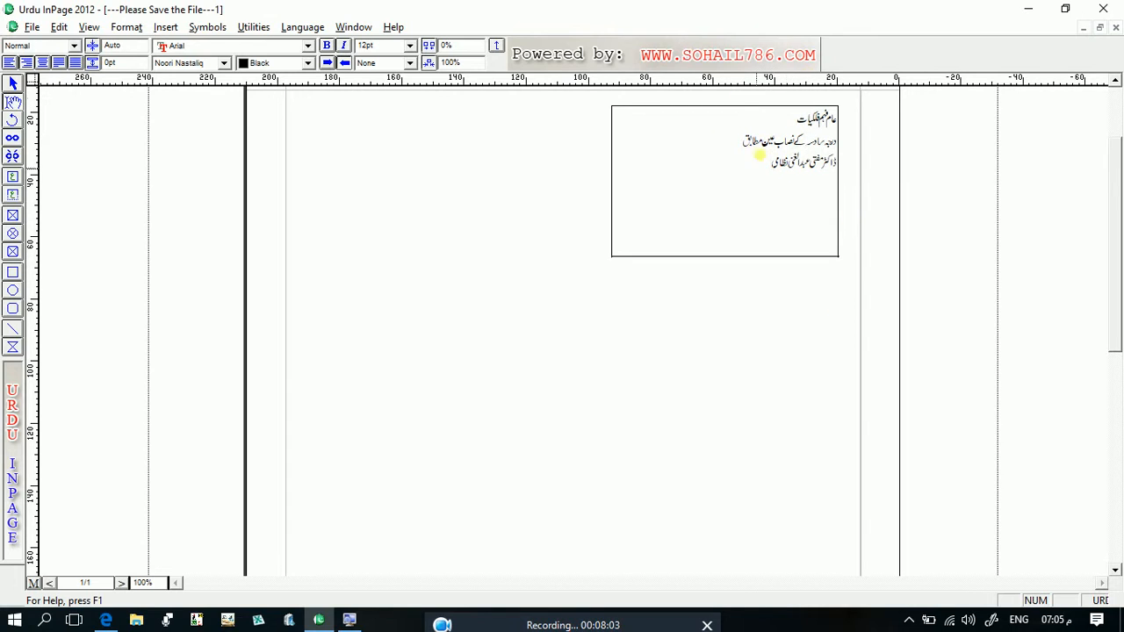
- Format the text box's first line "عام فہم فلکیات" as 24 pt, centred and red
drag(795, 117, 925, 328)
drag(908, 272, 852, 235)
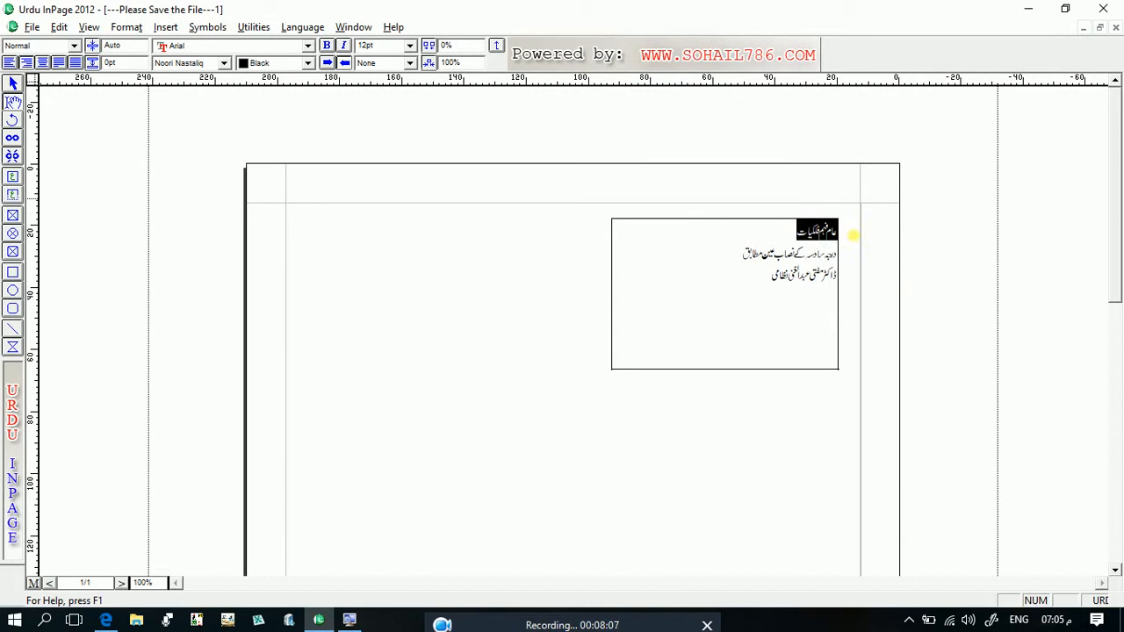
click(409, 45)
click(391, 109)
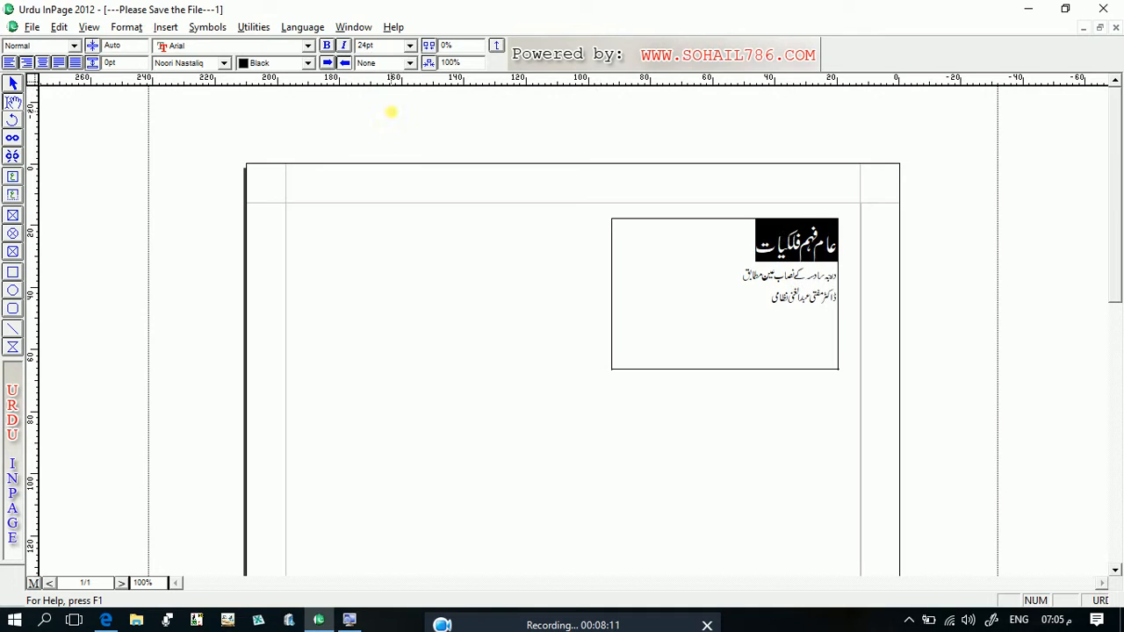
click(40, 63)
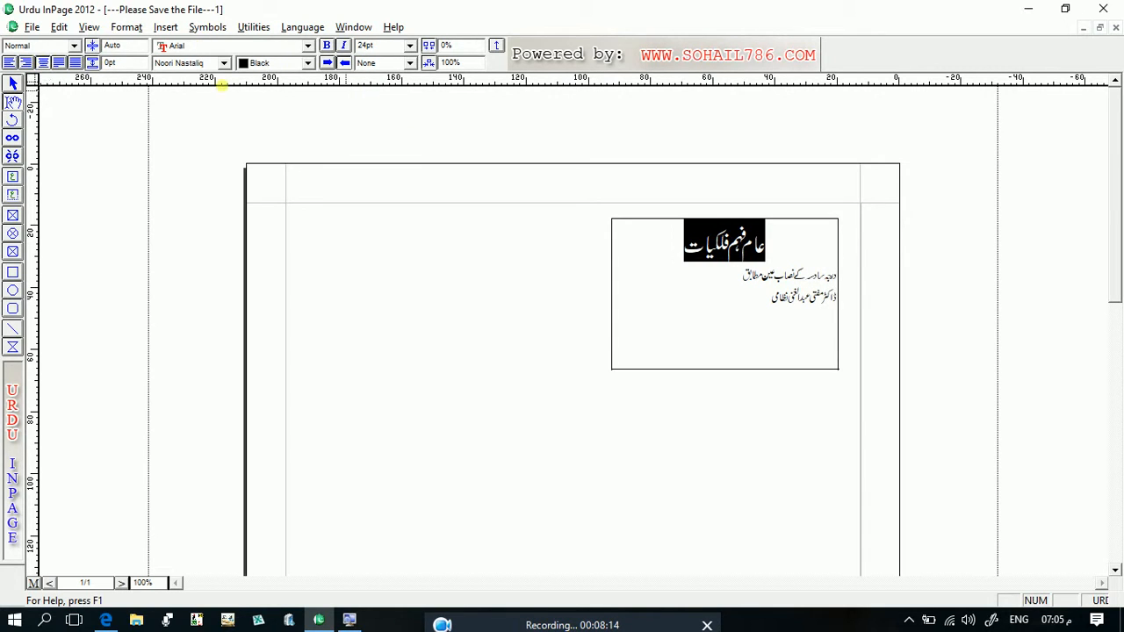
click(308, 63)
click(290, 104)
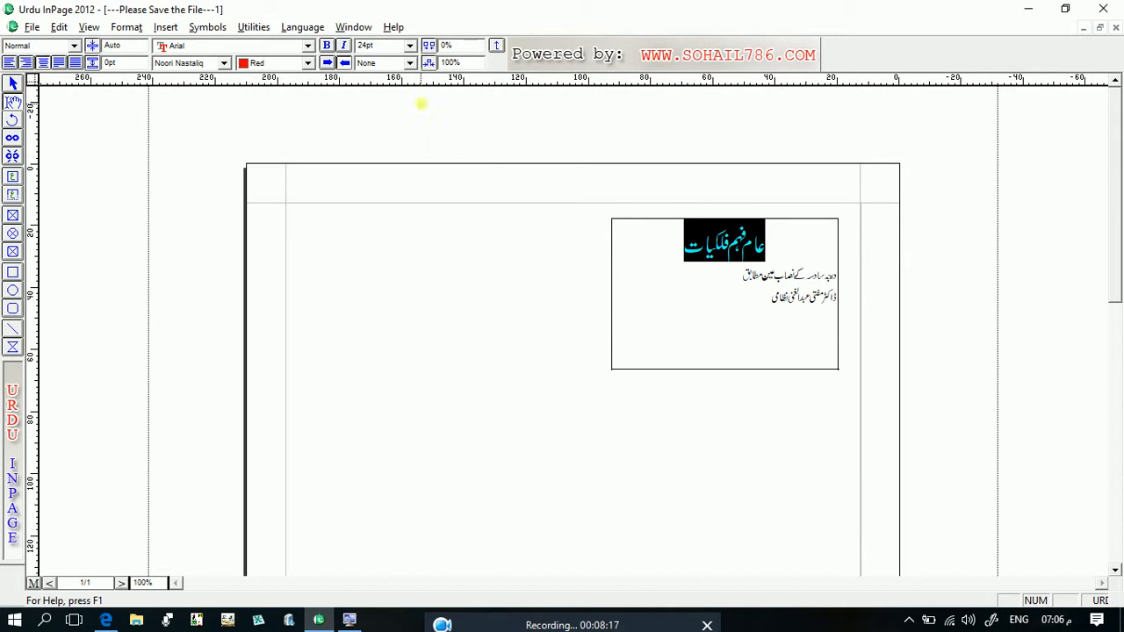
- Set the second and third lines of the text box to 24 pt and centre them
drag(772, 299, 843, 279)
click(843, 278)
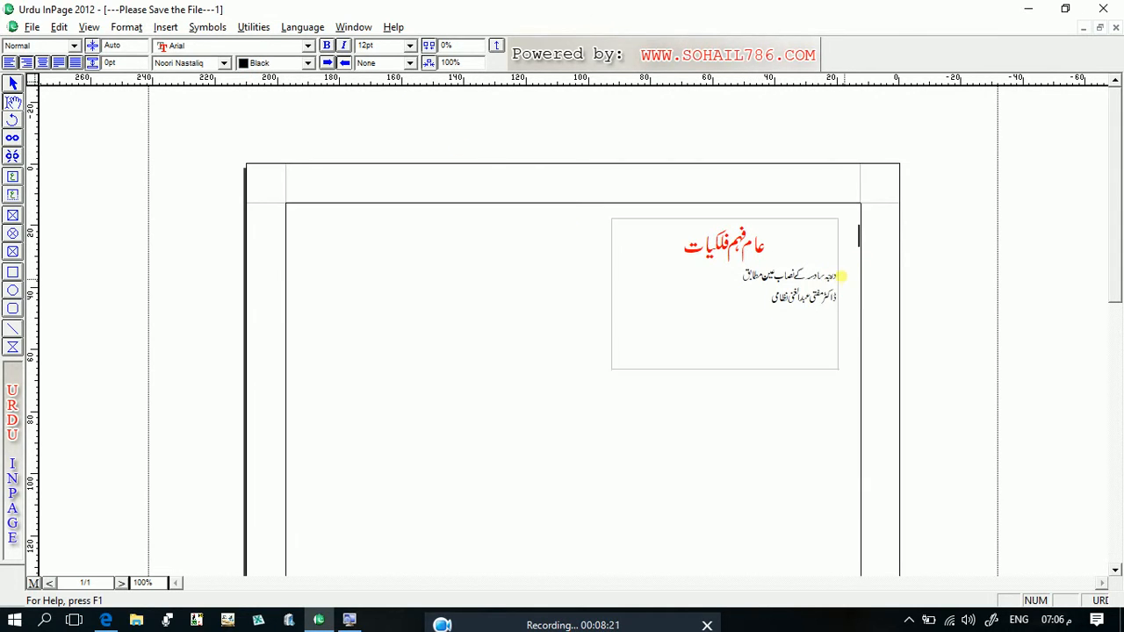
drag(770, 295, 845, 284)
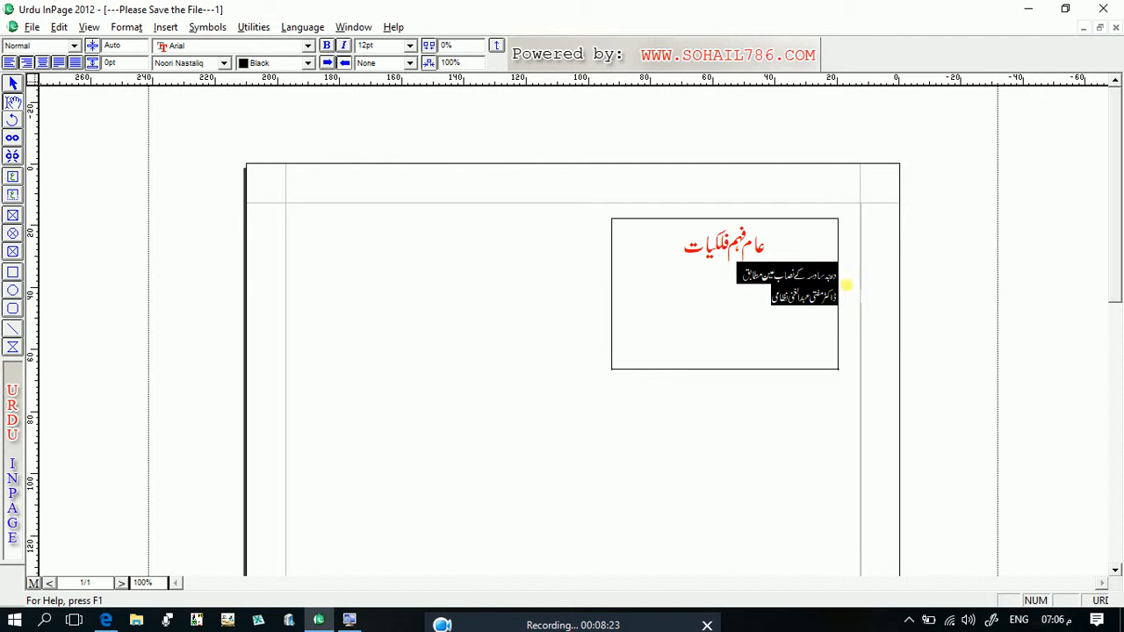
click(409, 45)
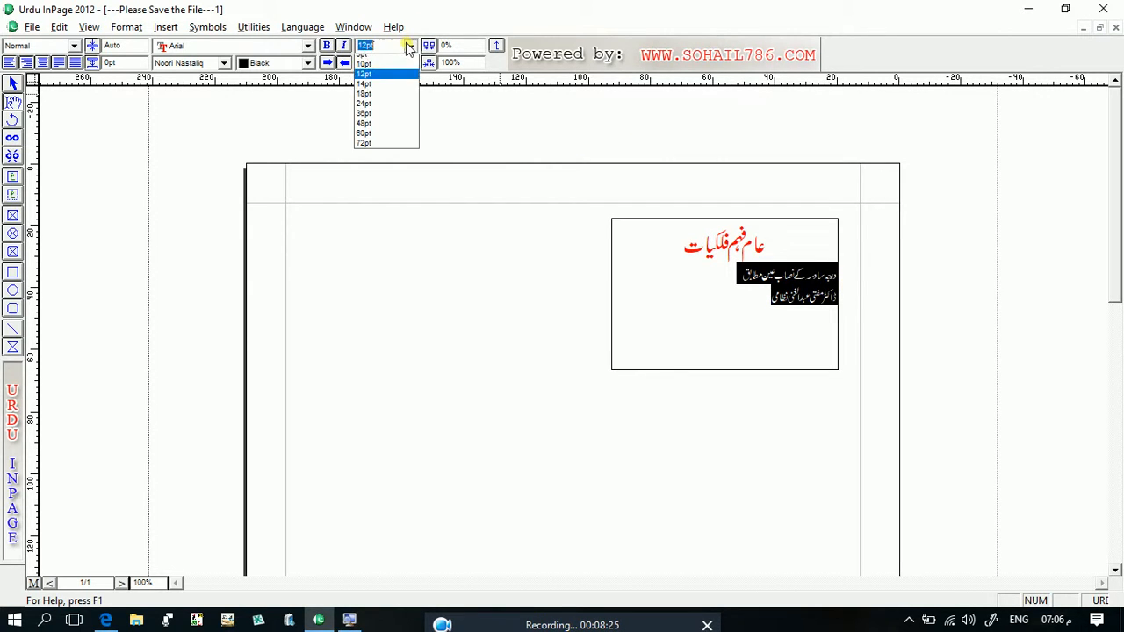
click(381, 110)
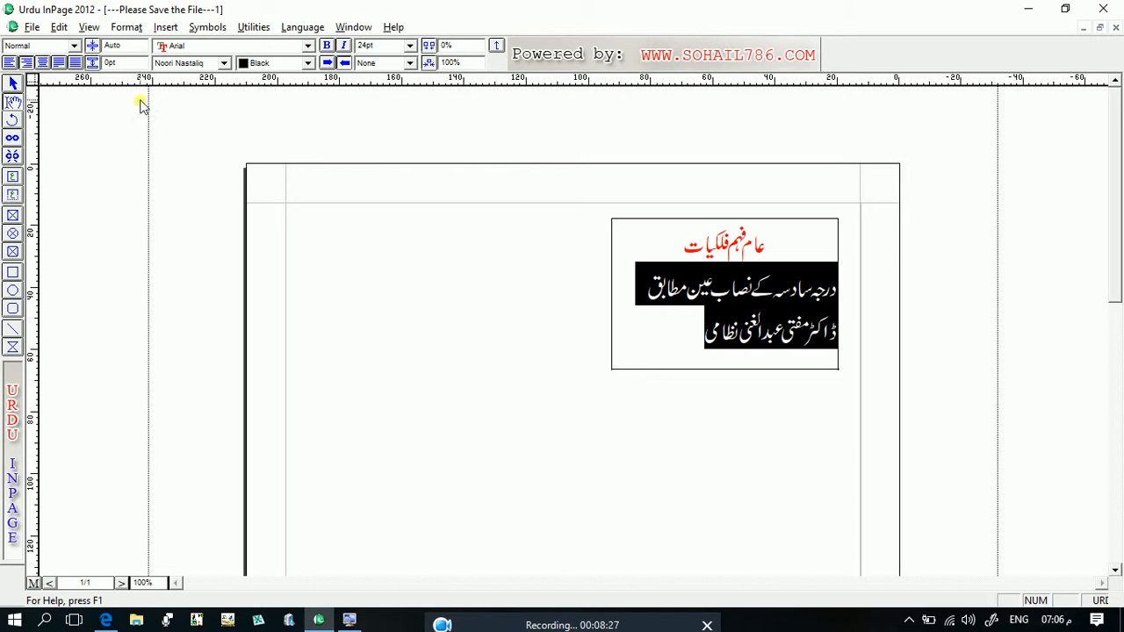
click(42, 64)
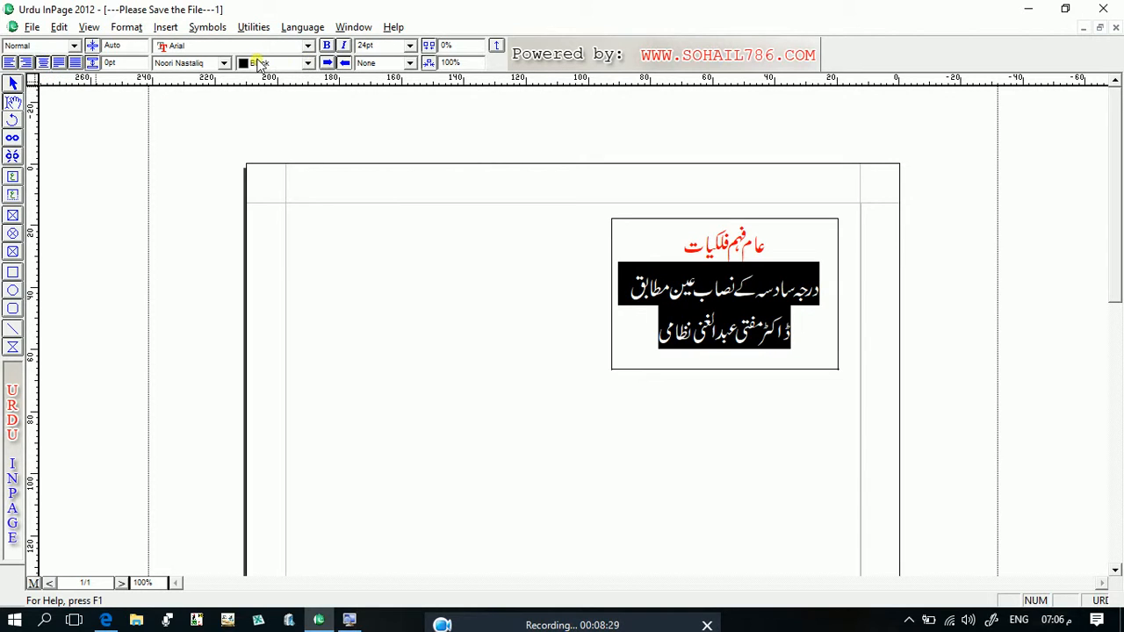
- Colour the second and third lines green after trying yellow, and deselect the text
click(307, 64)
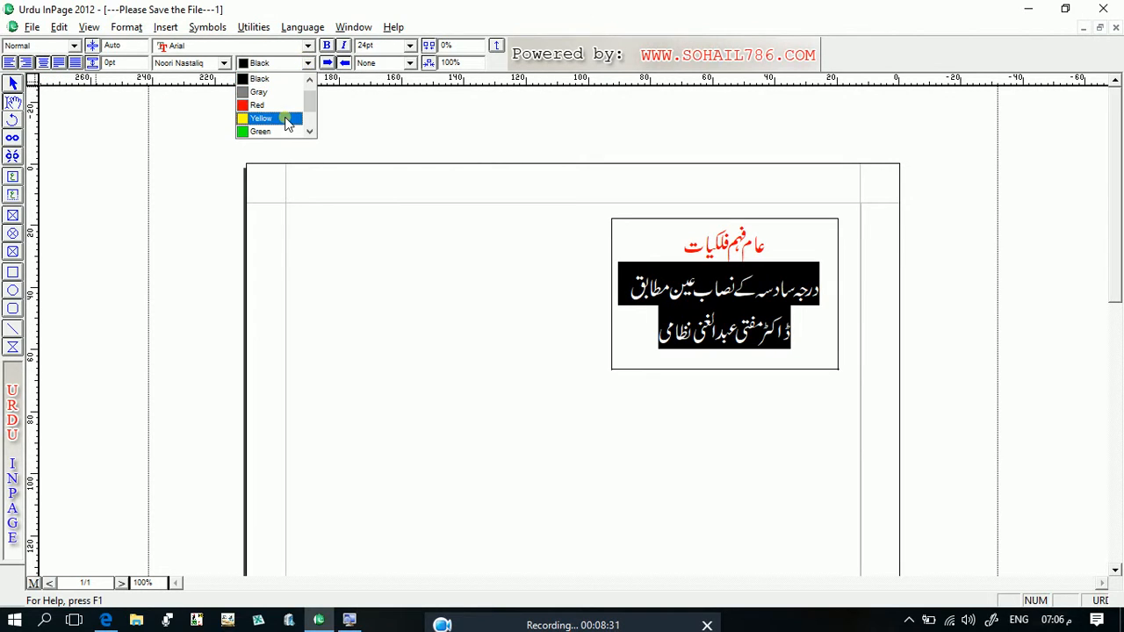
click(284, 112)
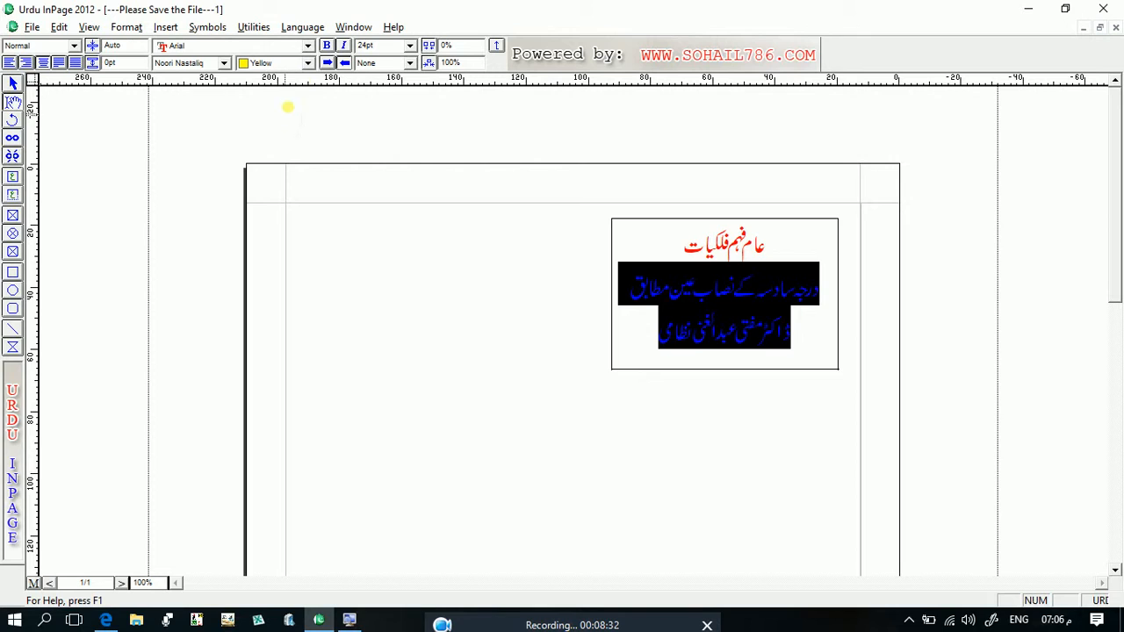
click(308, 65)
click(289, 93)
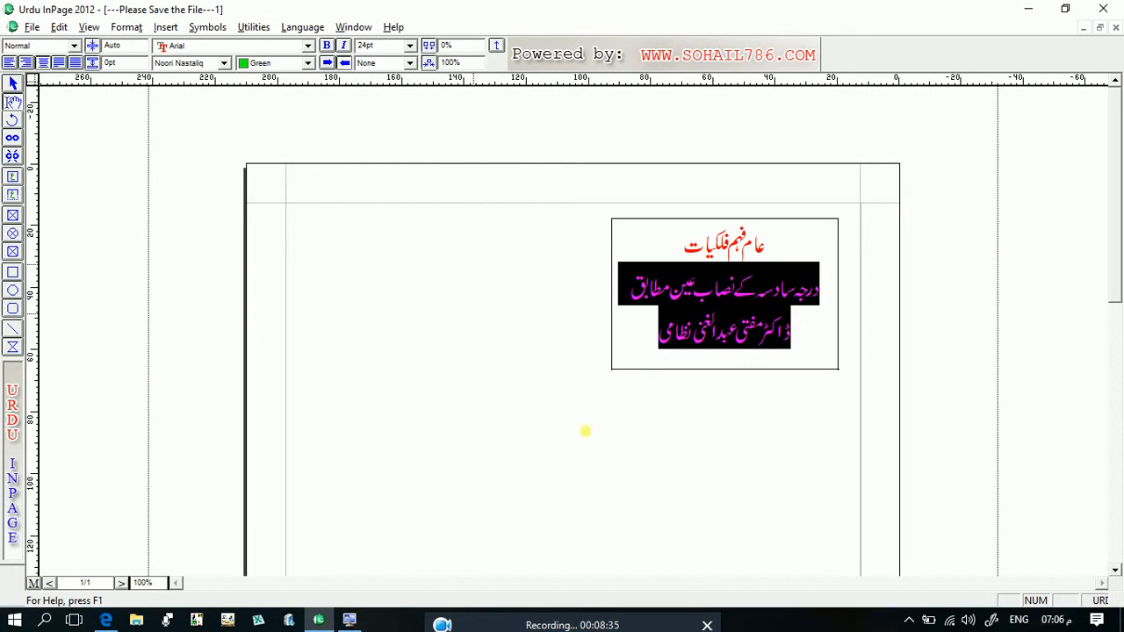
click(605, 447)
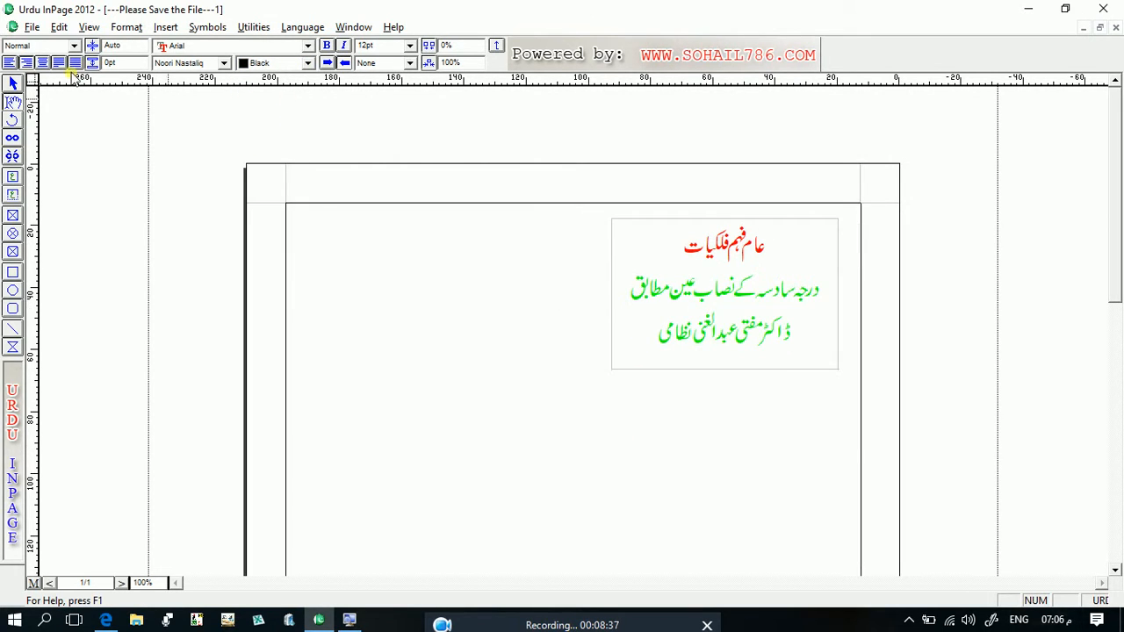
- Select the text box as an object and give it a dashed border 2 pt thick
right_click(647, 302)
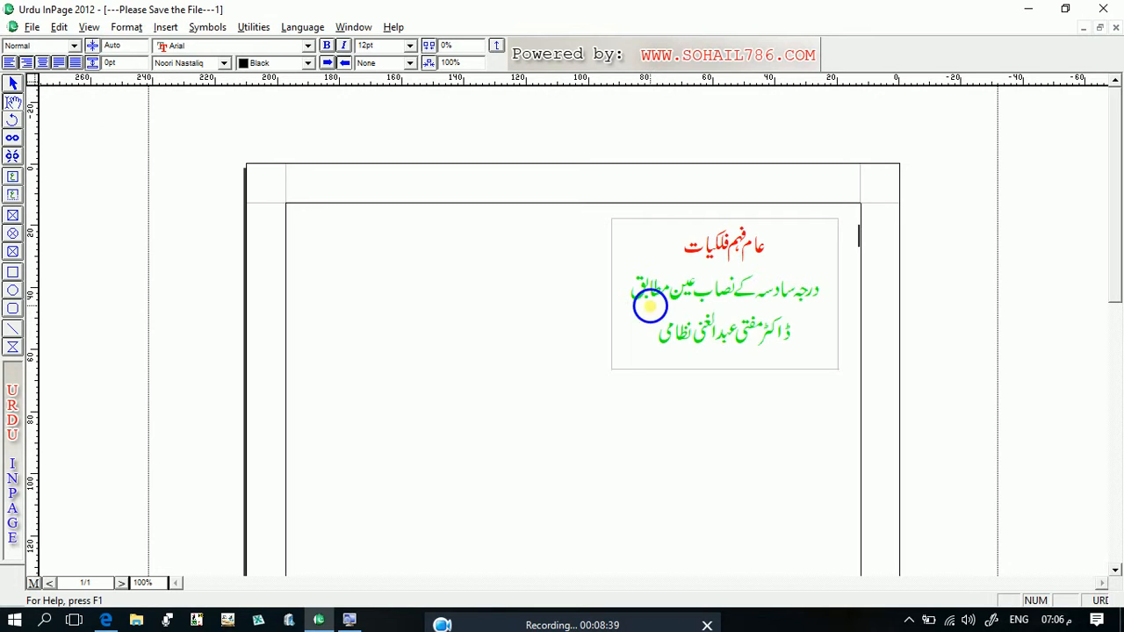
click(631, 266)
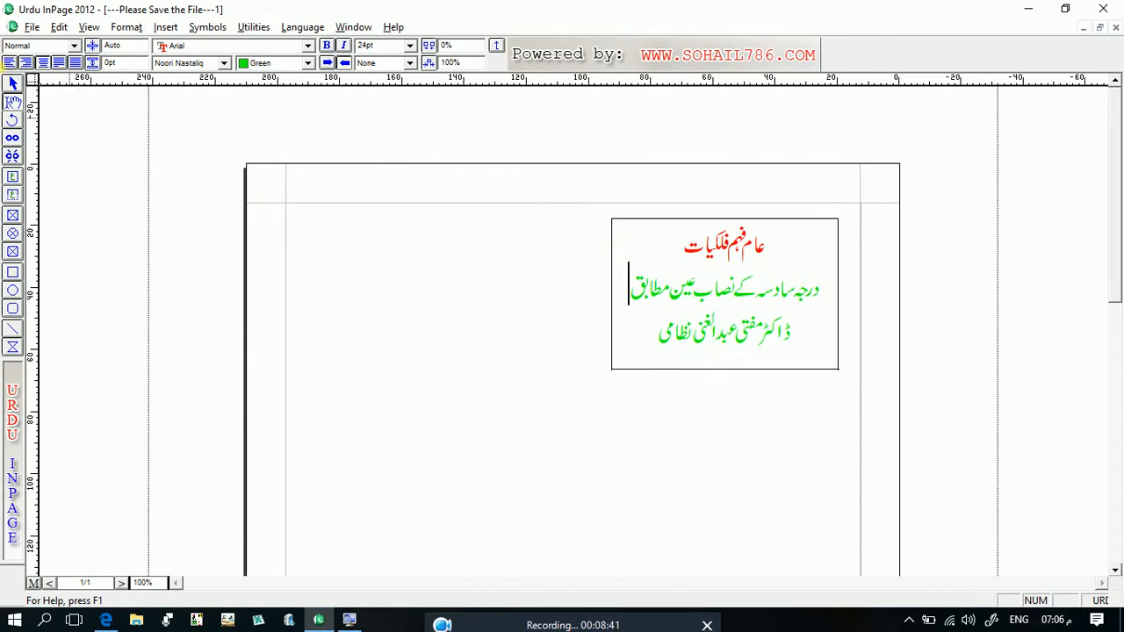
click(12, 84)
click(698, 329)
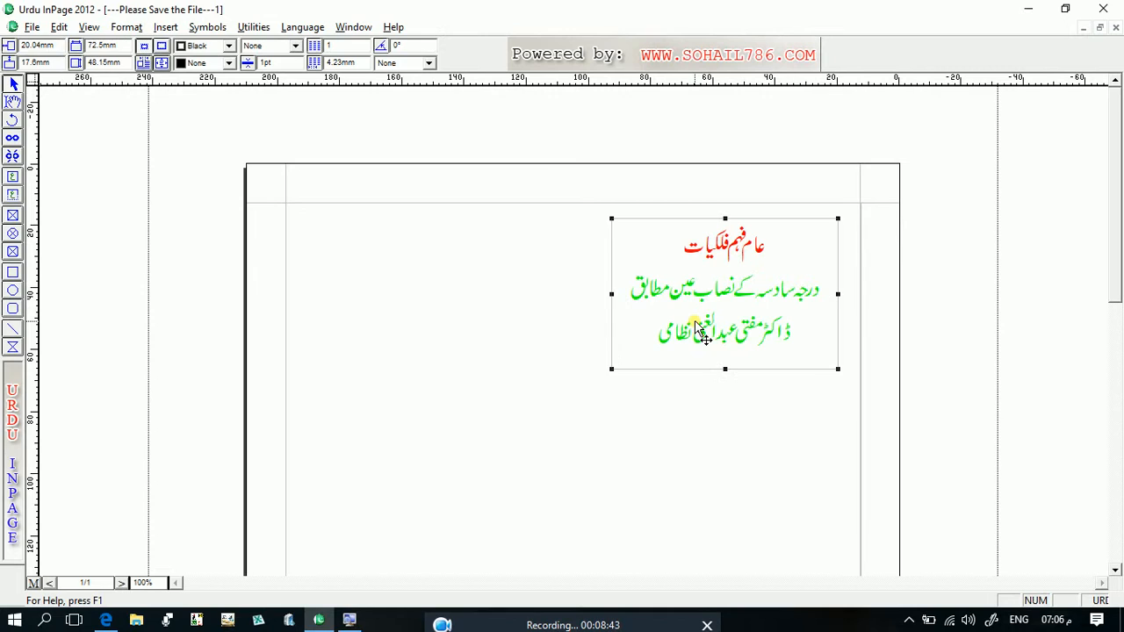
click(297, 45)
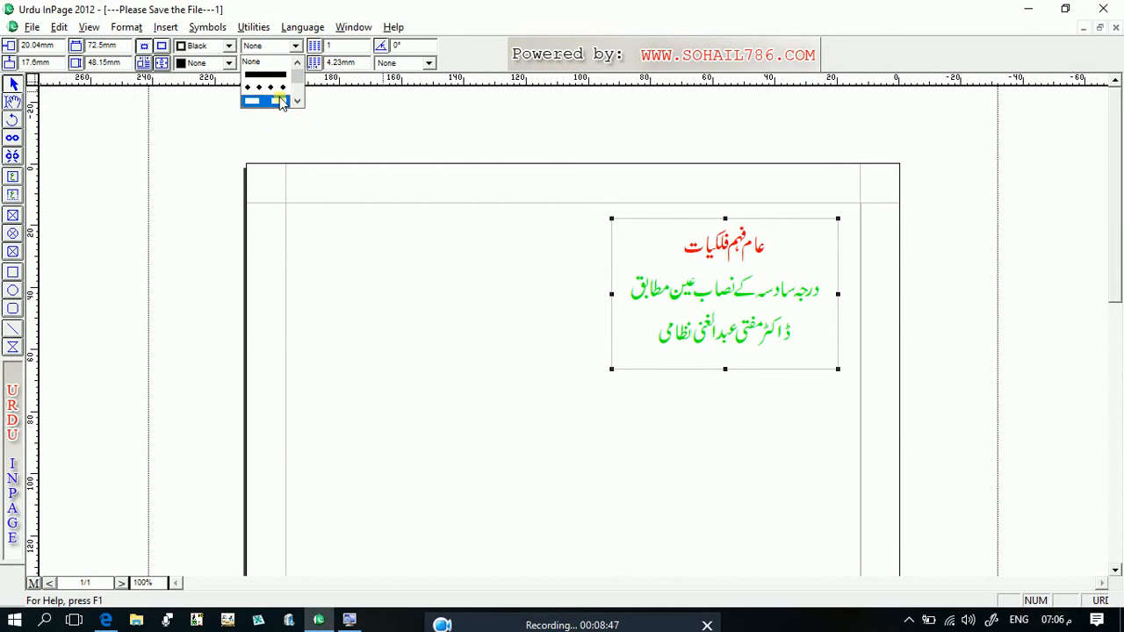
click(277, 98)
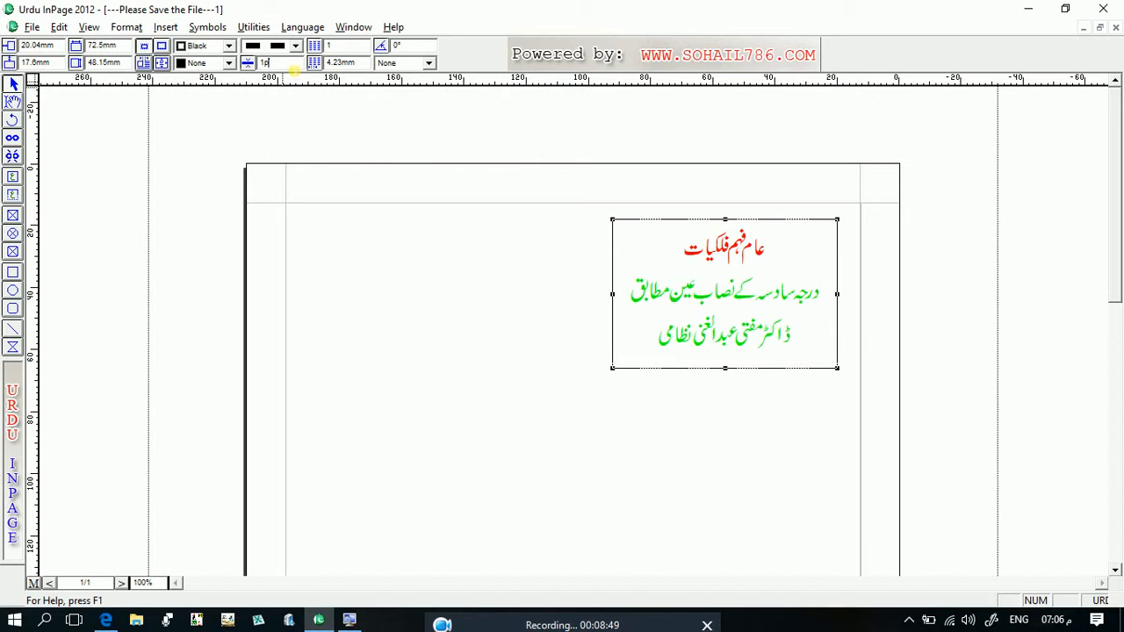
text(2)
key(Return)
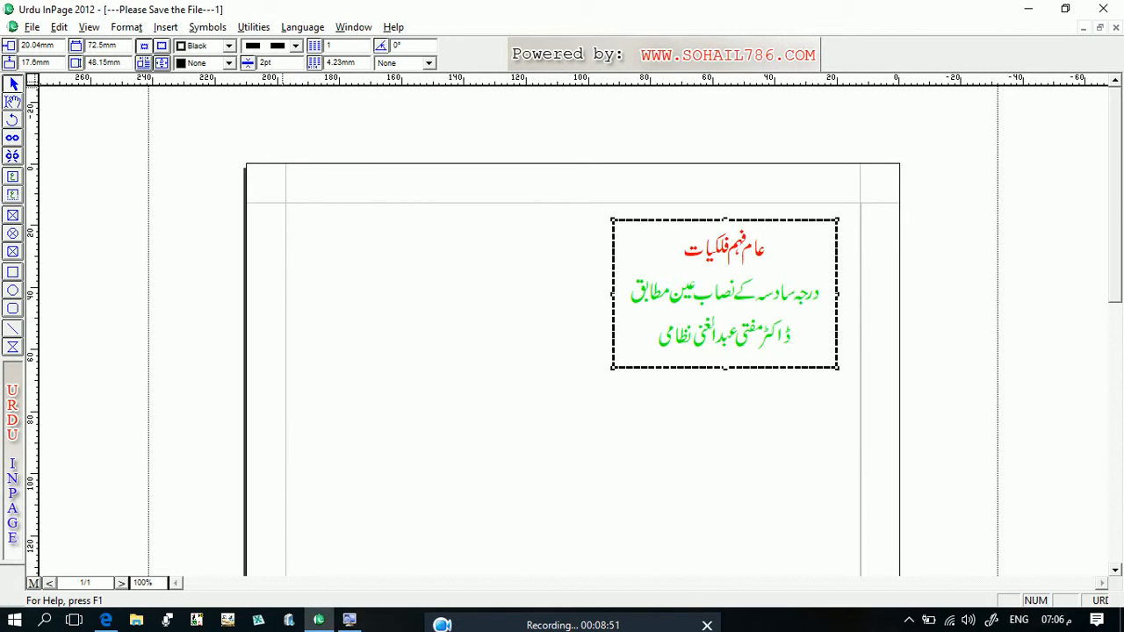
- Try a red fill on the text box and undo it
click(227, 65)
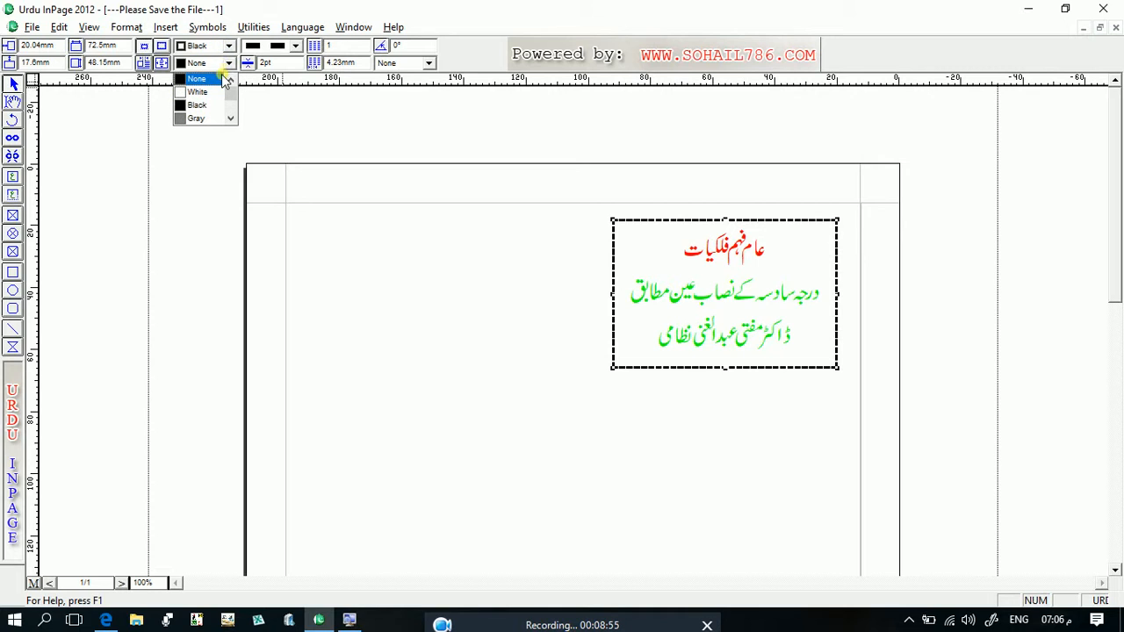
scroll(225, 116, down, 2)
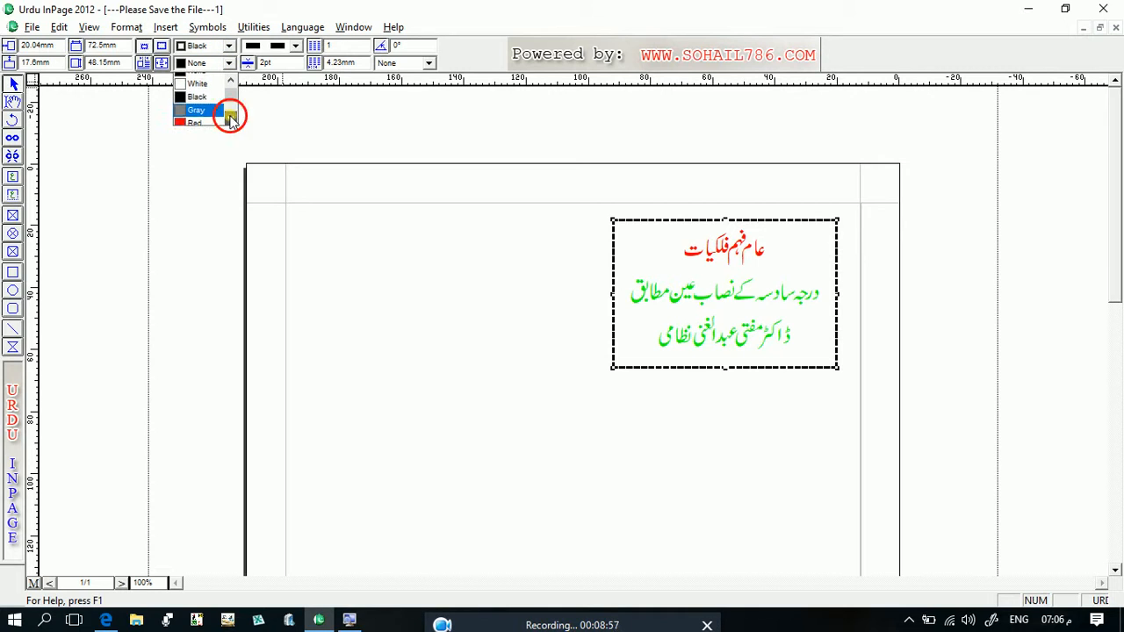
click(202, 105)
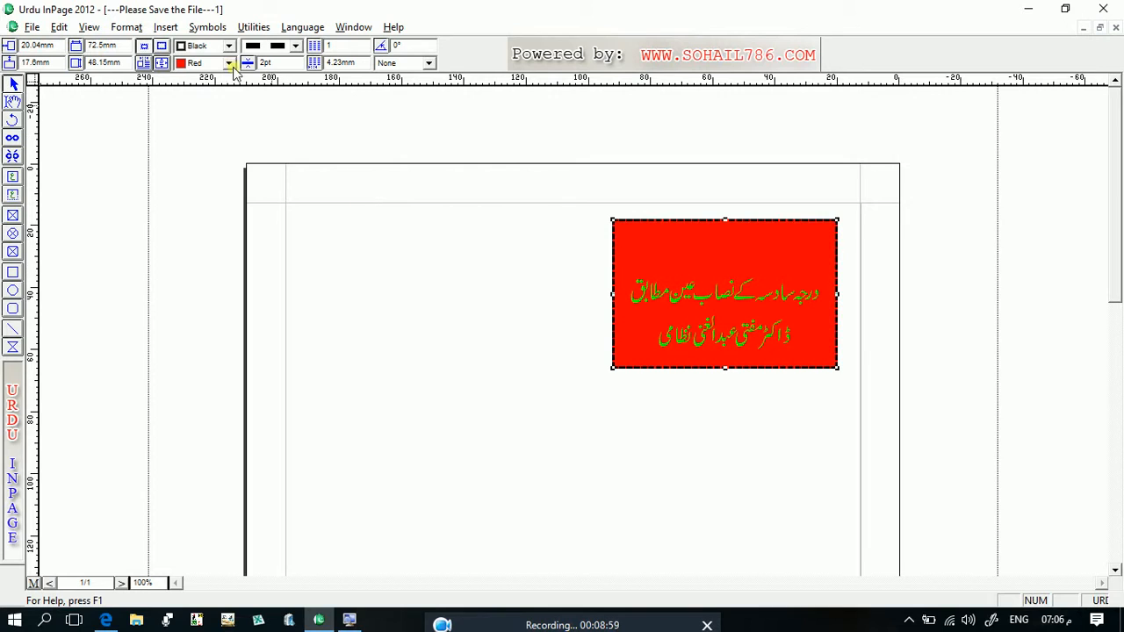
click(384, 255)
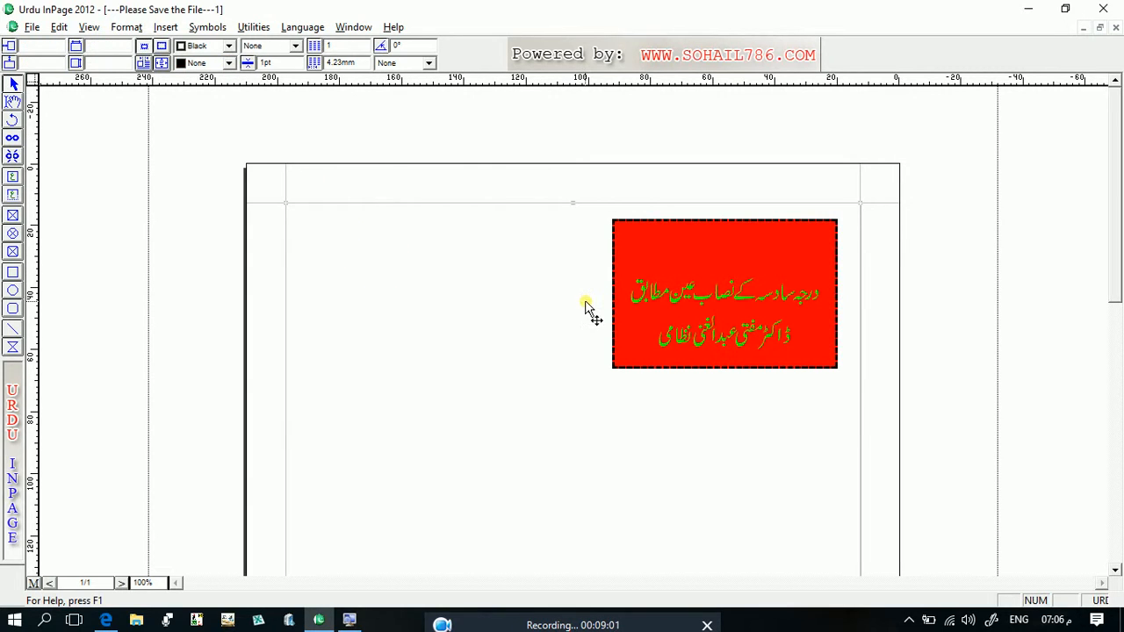
key(ctrl+z)
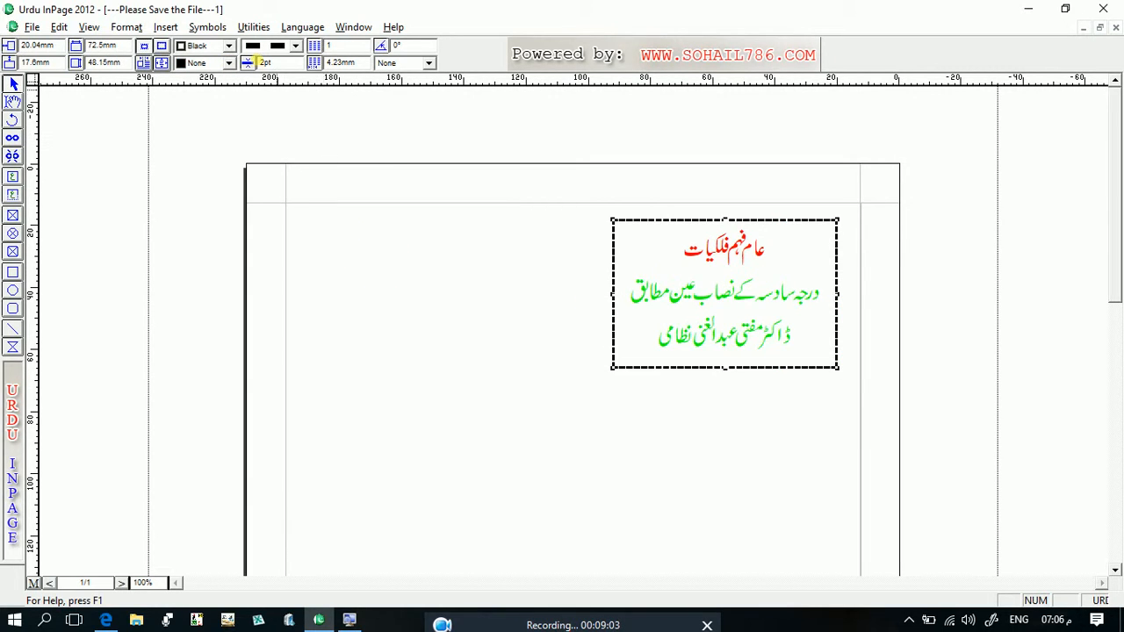
- Set the text box's dashed border colour to red and deselect the box
click(229, 46)
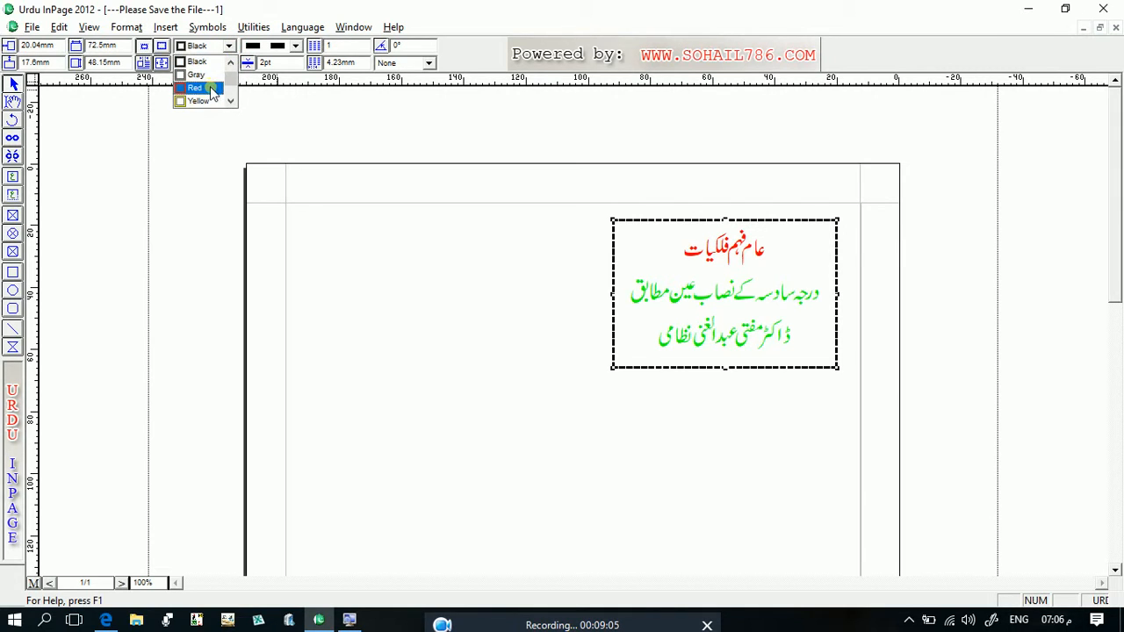
click(209, 91)
click(395, 182)
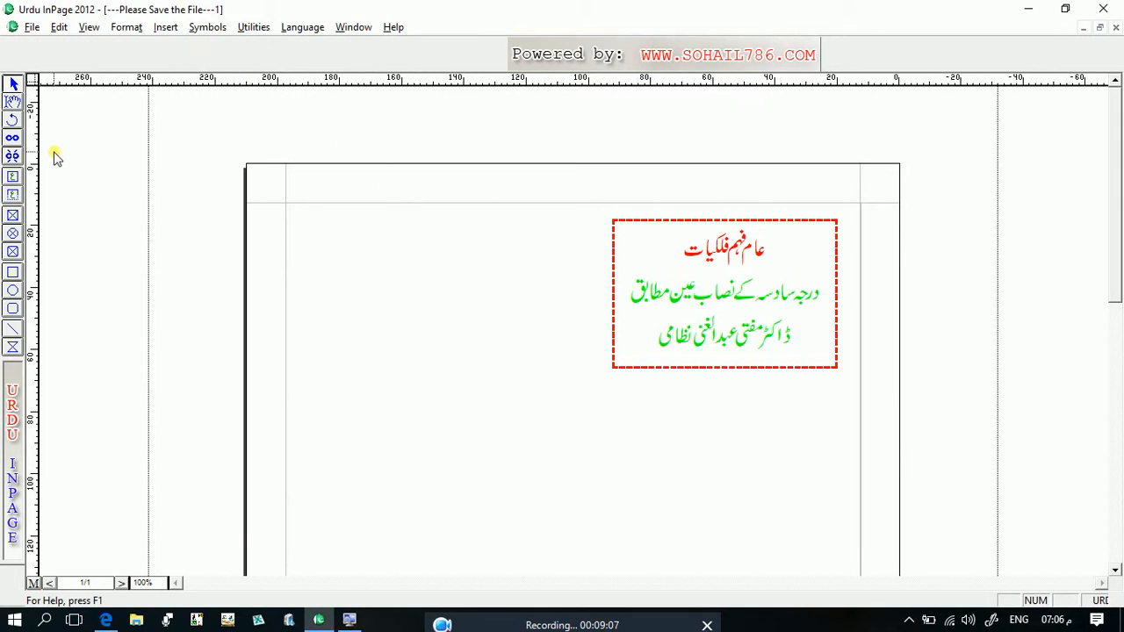
- Select the red-bordered text box and enlarge the screen to 200% with Magnifier
click(747, 300)
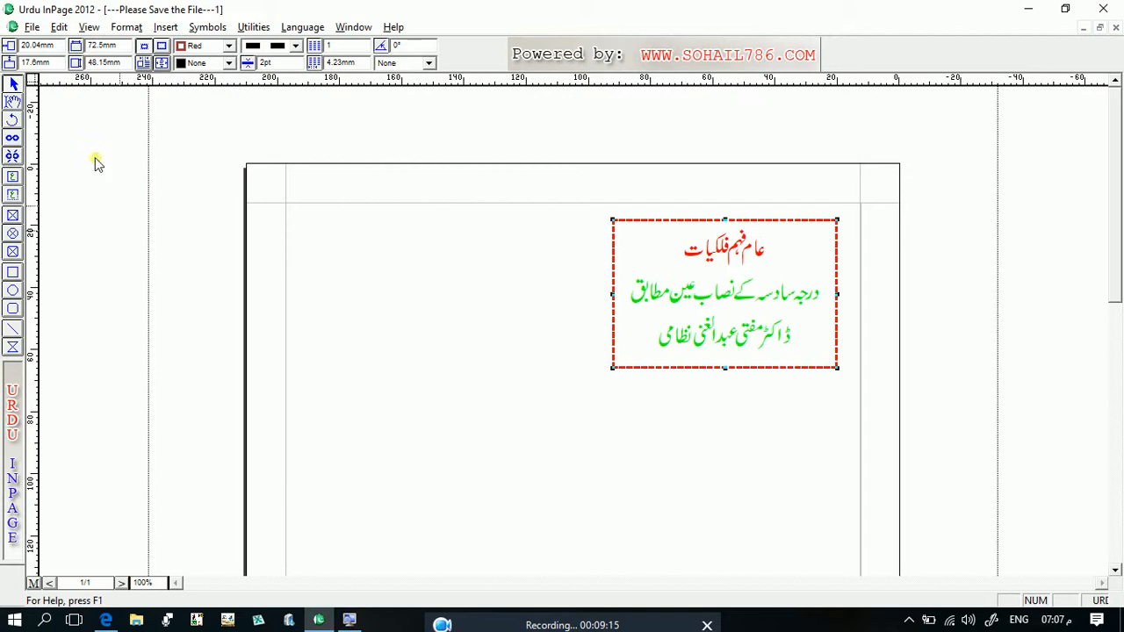
click(59, 28)
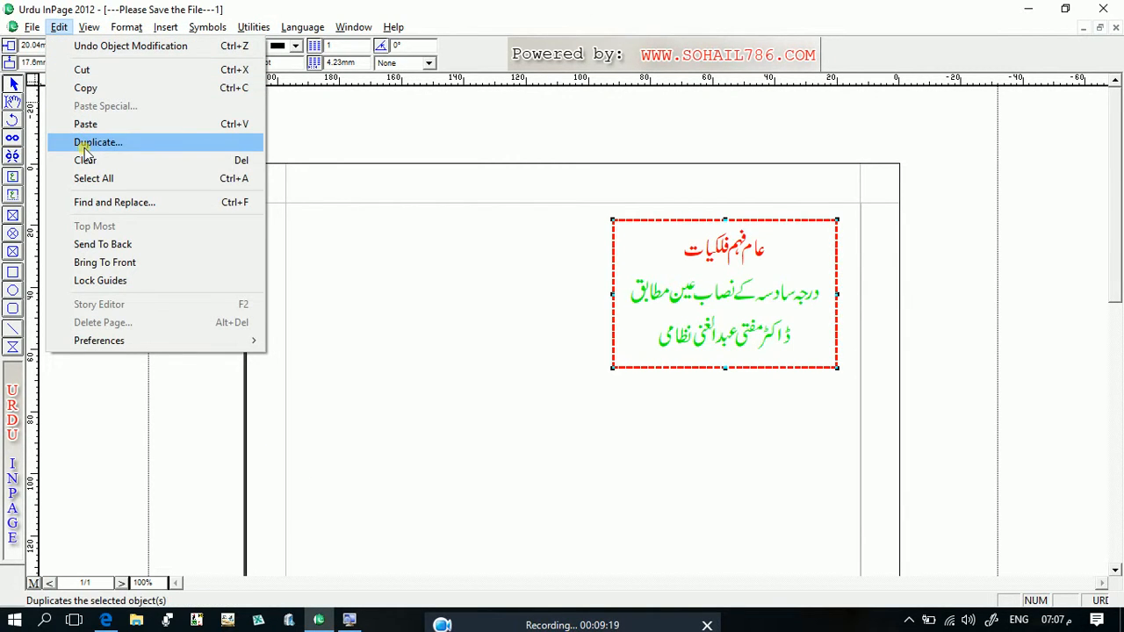
click(350, 620)
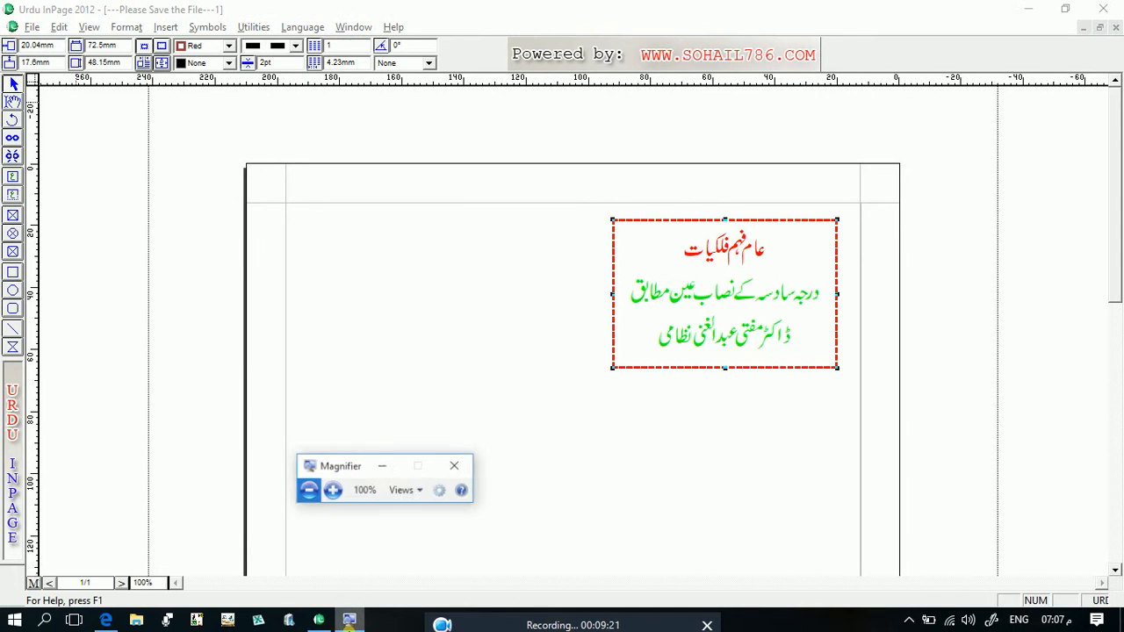
click(332, 484)
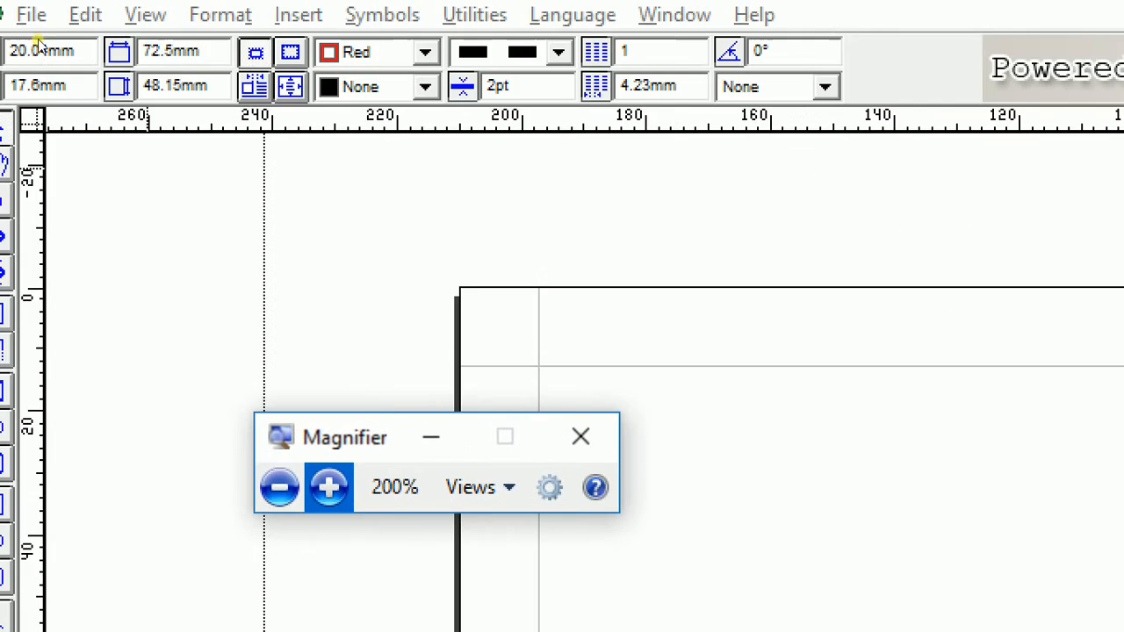
- Duplicate the selected red-bordered text box into 5 rows and 2 columns with row and column spacing of 1
click(99, 53)
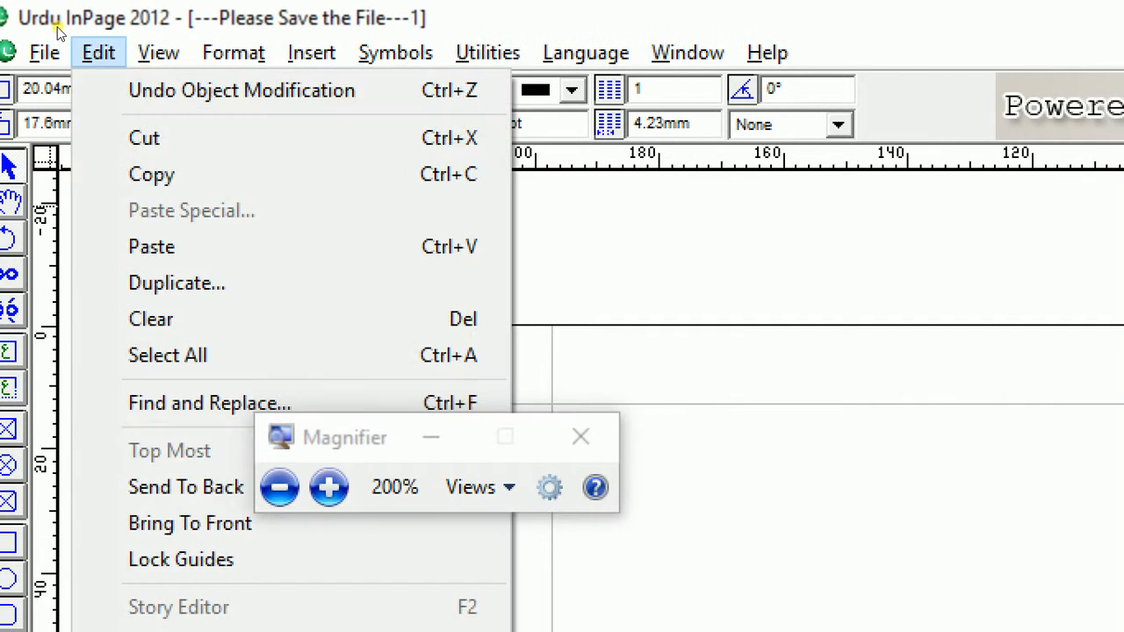
key(Down)
key(Down)
key(Up)
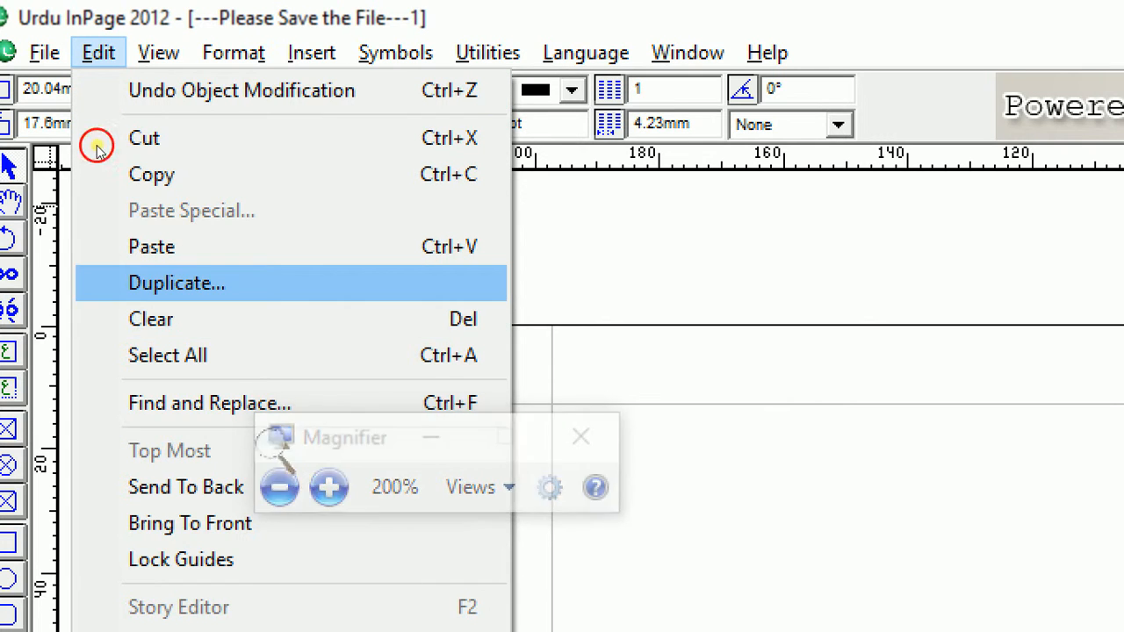
key(Return)
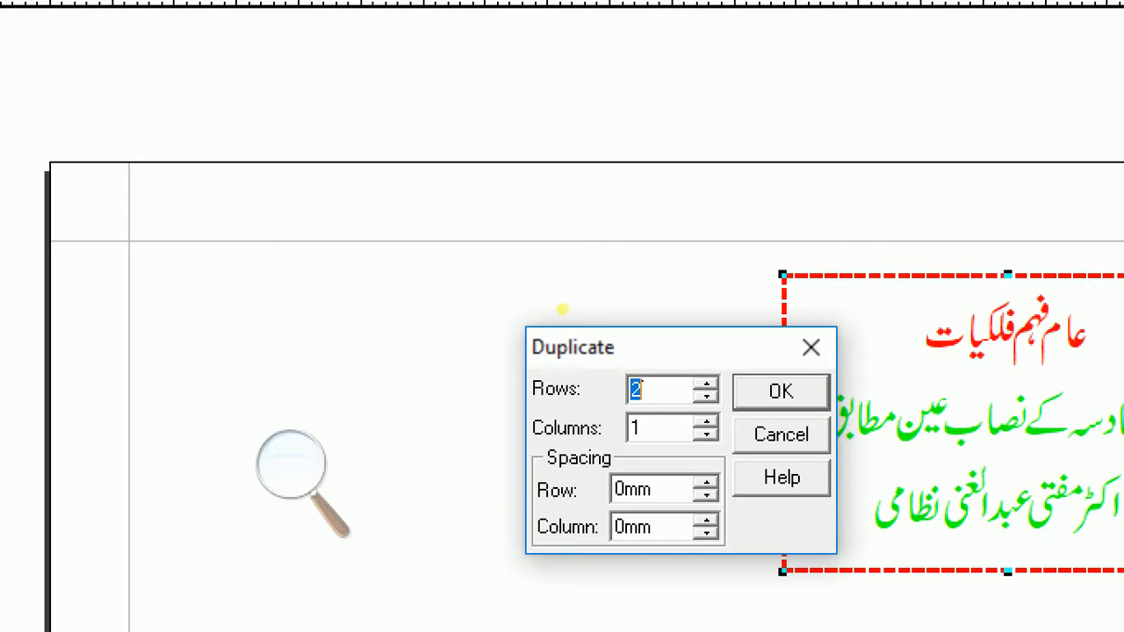
key(BackSpace)
text(5)
text(2)
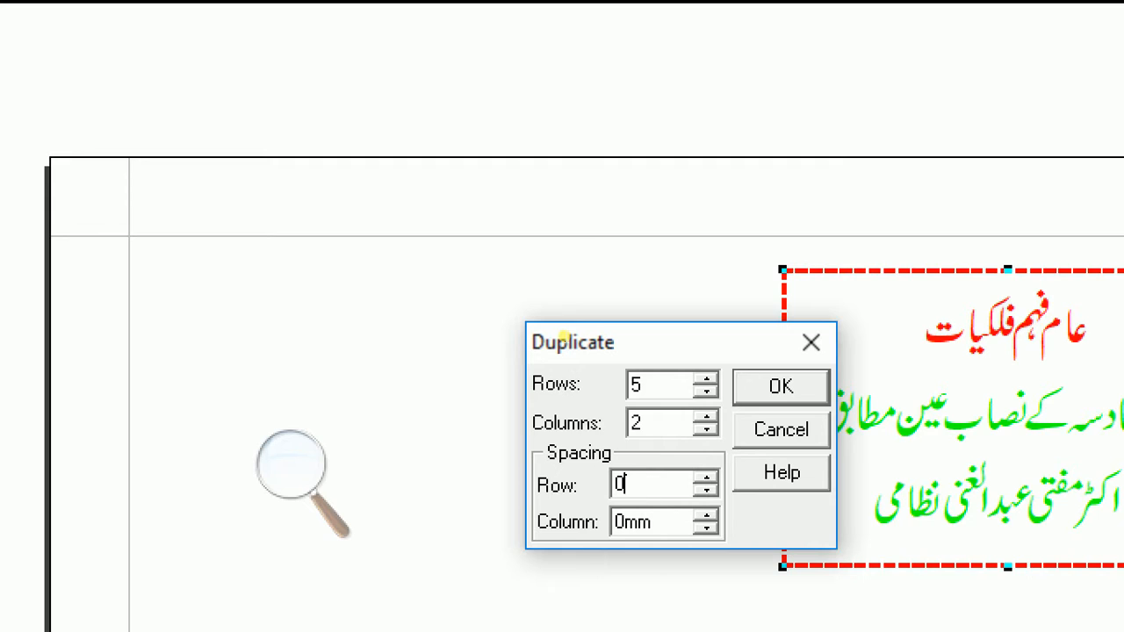
text(1)
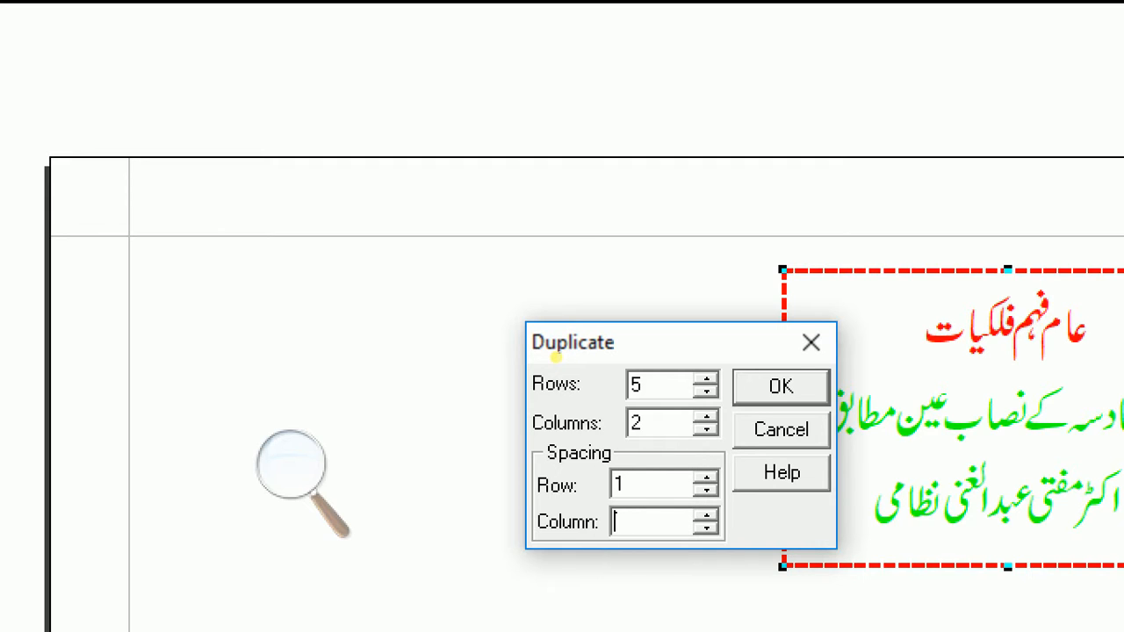
text(1)
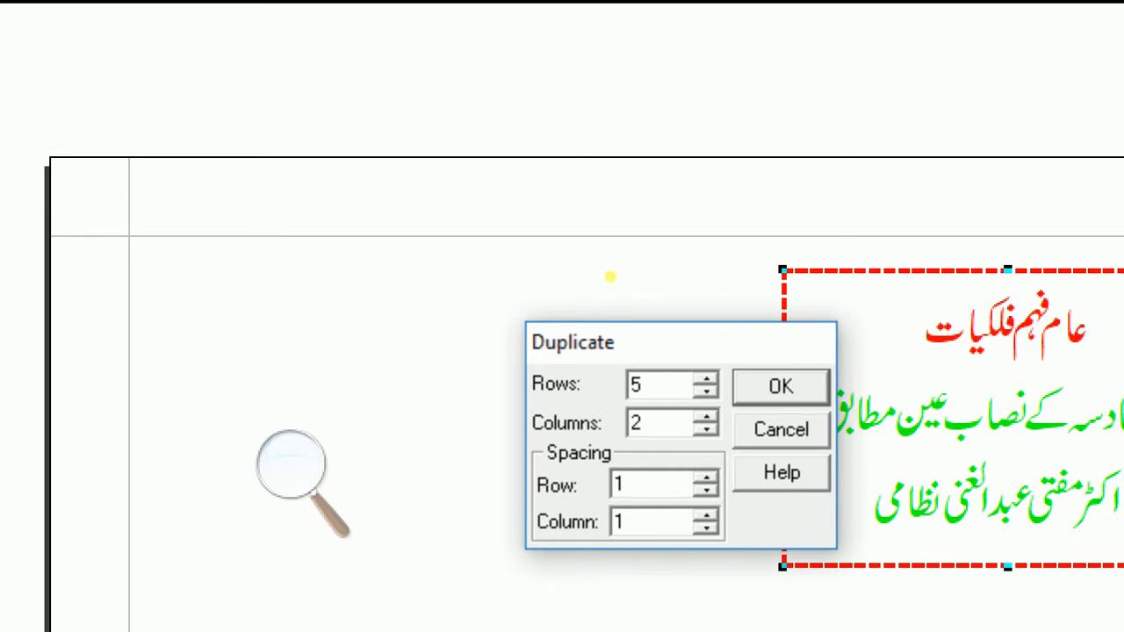
key(Return)
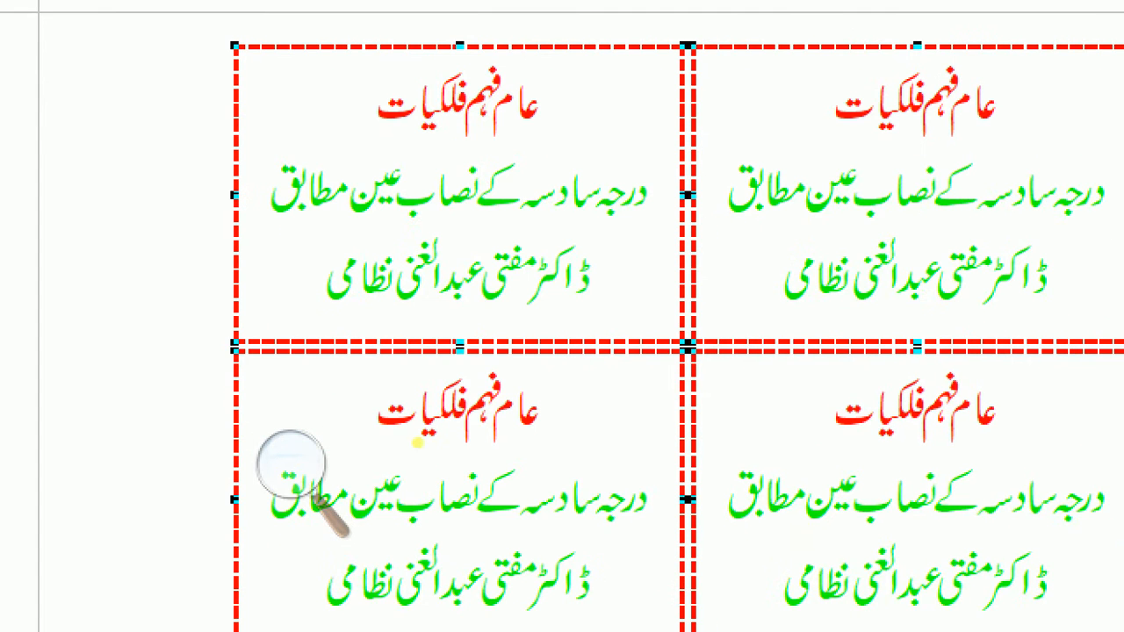
- Reduce the Magnifier zoom to normal size and look over the duplicated boxes down the page
click(290, 464)
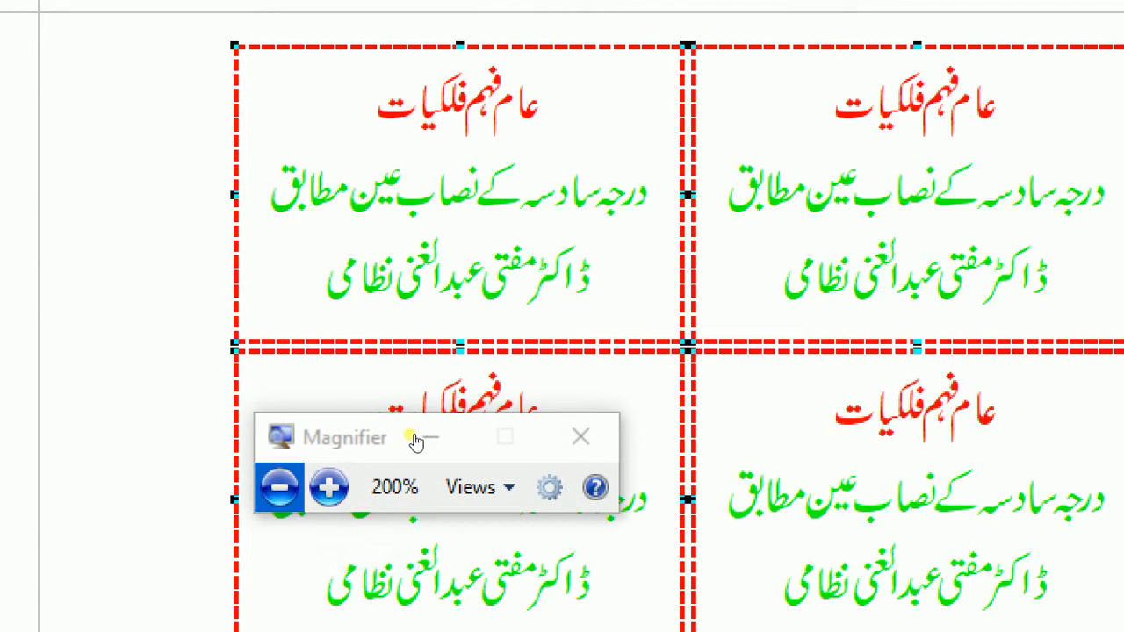
key(super+minus)
click(480, 416)
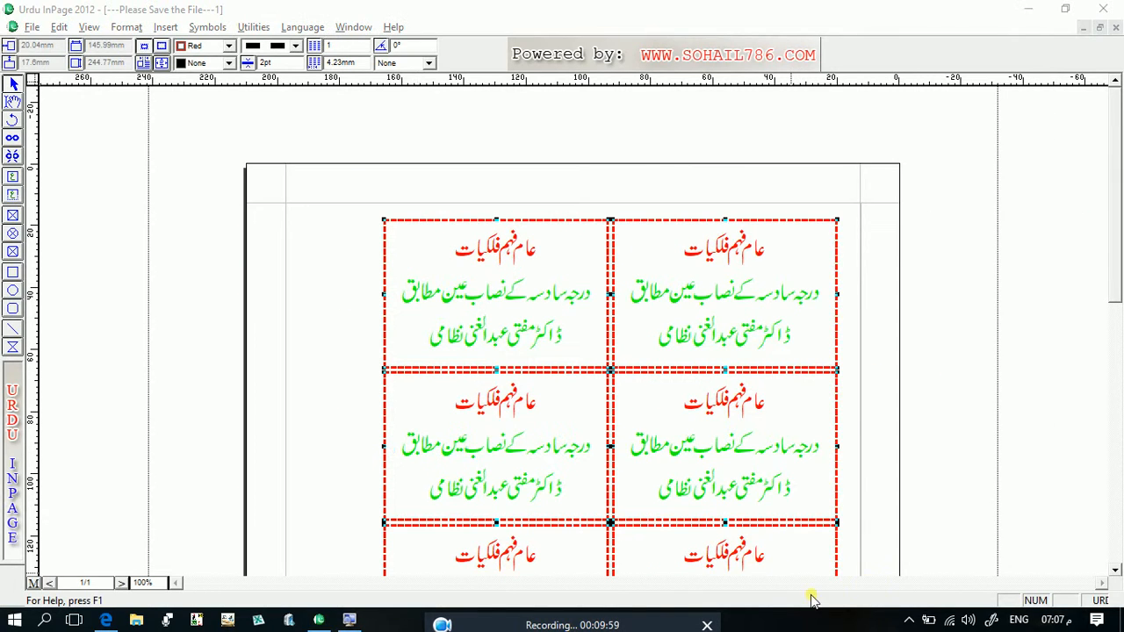
drag(1113, 570, 1117, 572)
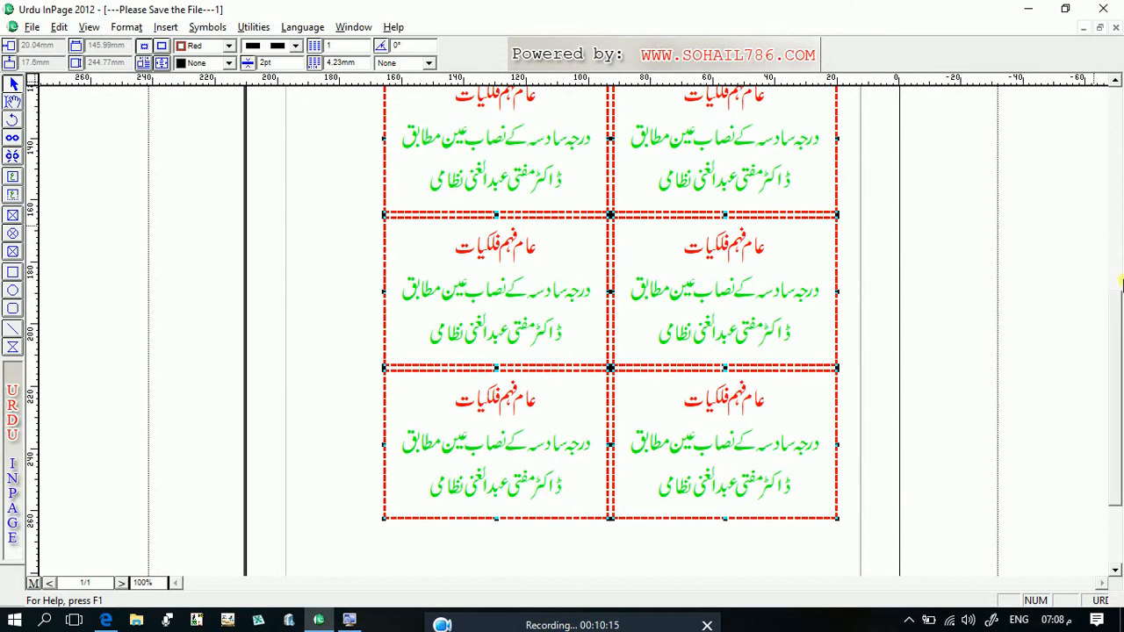
click(1114, 179)
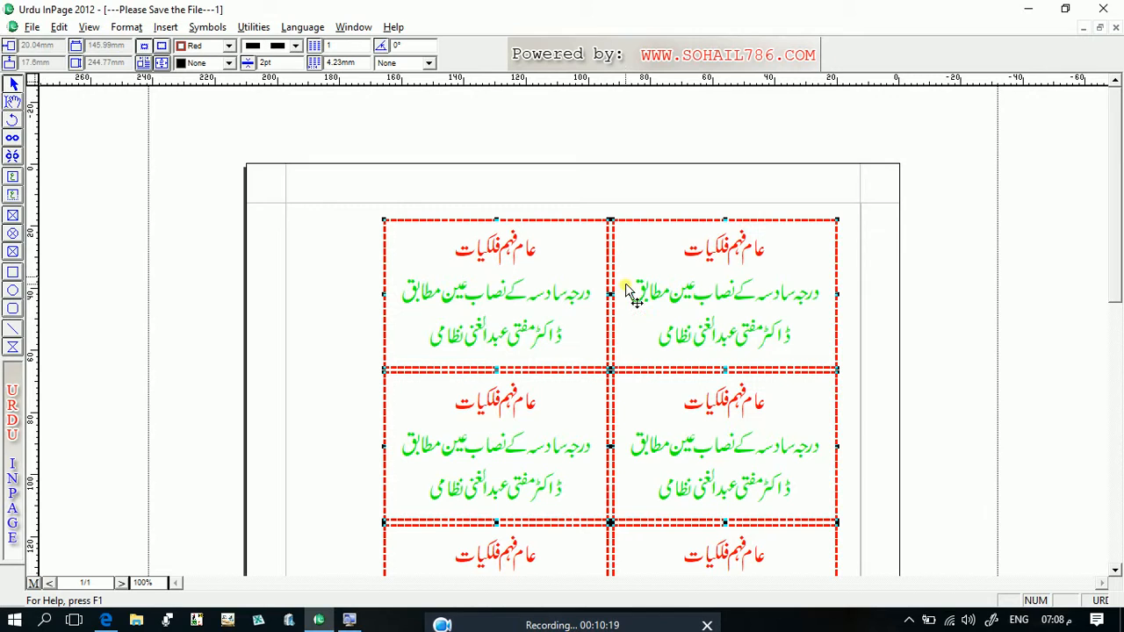
- Replace the red heading in the first row's left text box with "طرز حیات"
click(12, 104)
drag(454, 251, 534, 260)
text(طر)
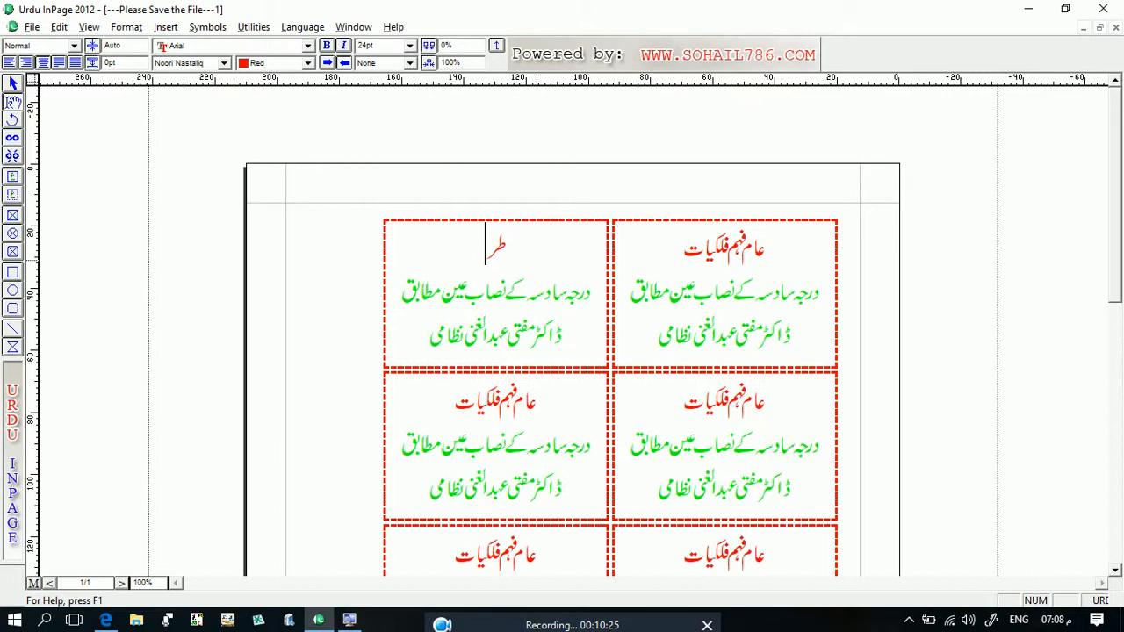
text(ز حیات)
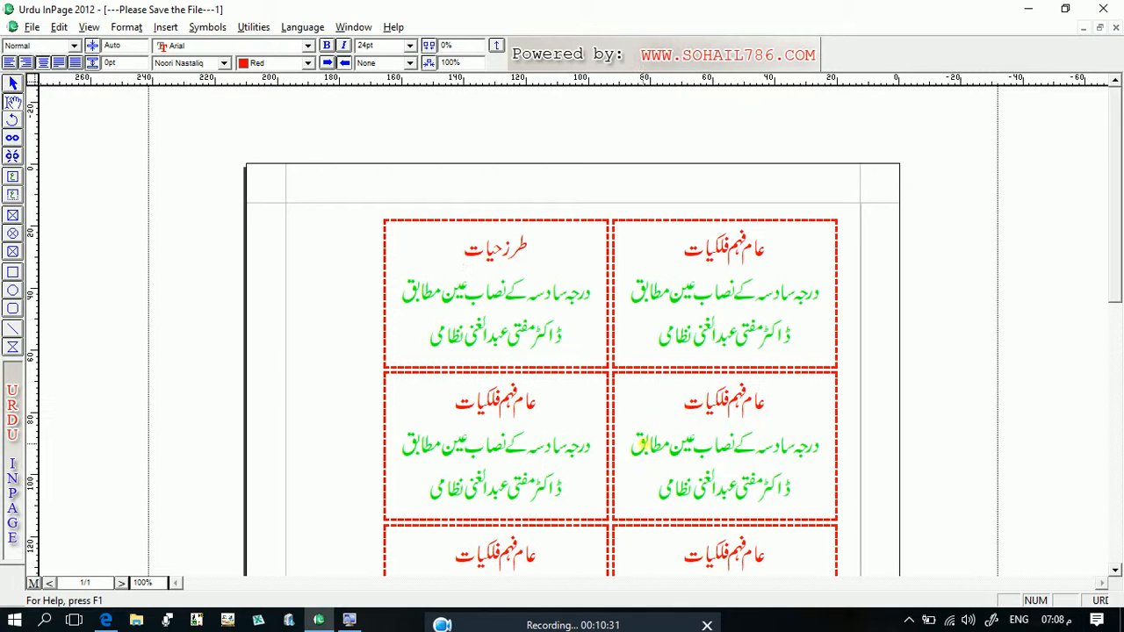
- Delete the green middle line of text in the second row's right text box
click(635, 445)
key(BackSpace)
key(BackSpace)
key(BackSpace)
key(BackSpace)
key(BackSpace)
key(BackSpace)
key(BackSpace)
key(BackSpace)
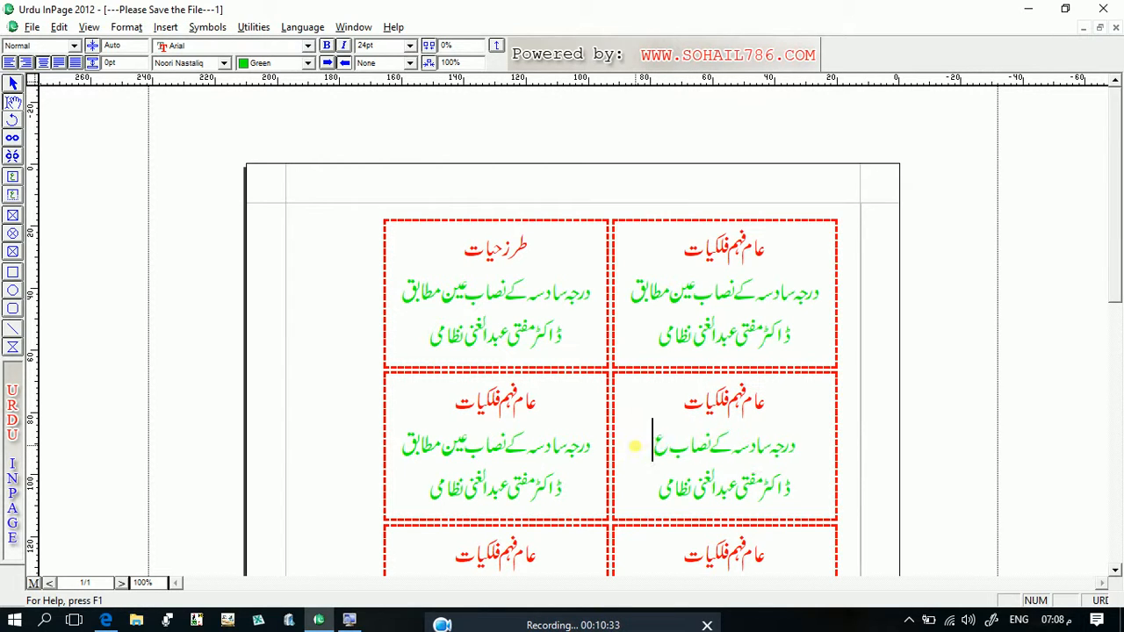
key(BackSpace)
key(BackSpace)
key(BackSpace)
key(BackSpace)
key(BackSpace)
key(BackSpace)
key(BackSpace)
key(BackSpace)
key(BackSpace)
key(BackSpace)
key(BackSpace)
key(BackSpace)
key(BackSpace)
key(BackSpace)
key(BackSpace)
key(BackSpace)
key(BackSpace)
key(BackSpace)
key(BackSpace)
key(BackSpace)
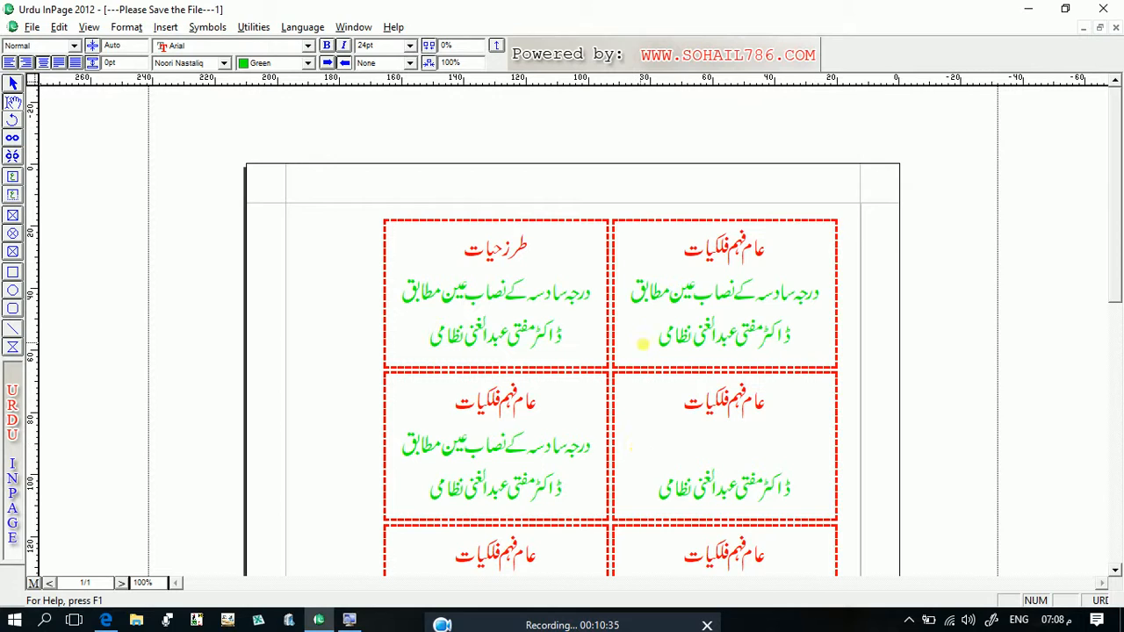
- Replace the red heading in the second row's right text box with "آسان فقہ"
click(683, 399)
key(BackSpace)
key(BackSpace)
key(BackSpace)
key(BackSpace)
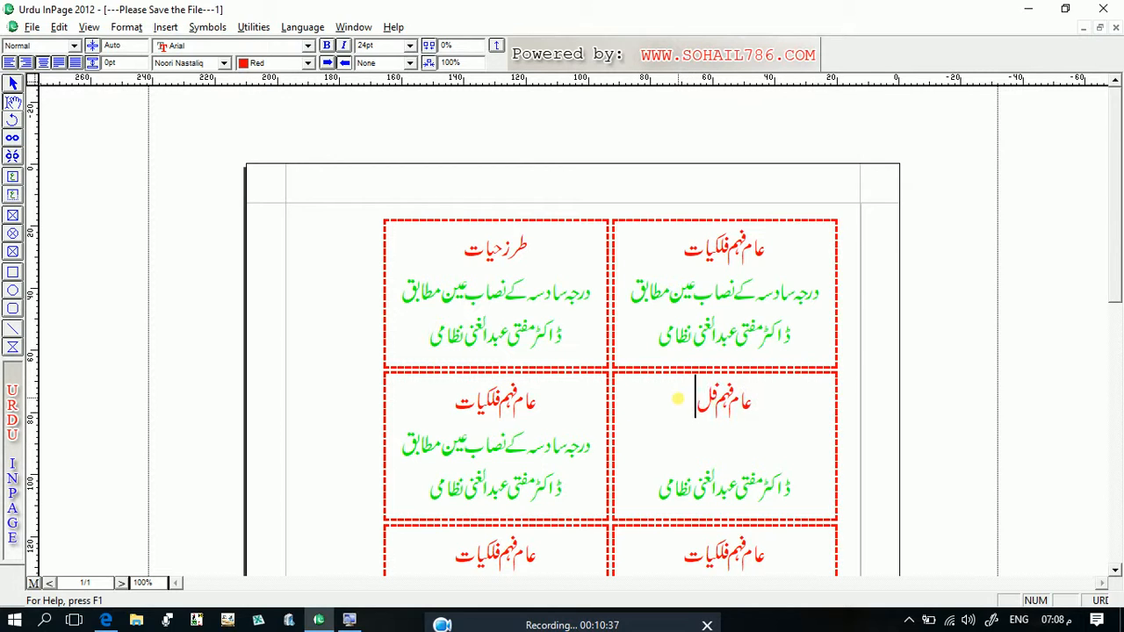
key(BackSpace)
key(BackSpace)
key(BackSpace)
key(BackSpace)
key(BackSpace)
key(BackSpace)
key(BackSpace)
key(BackSpace)
key(BackSpace)
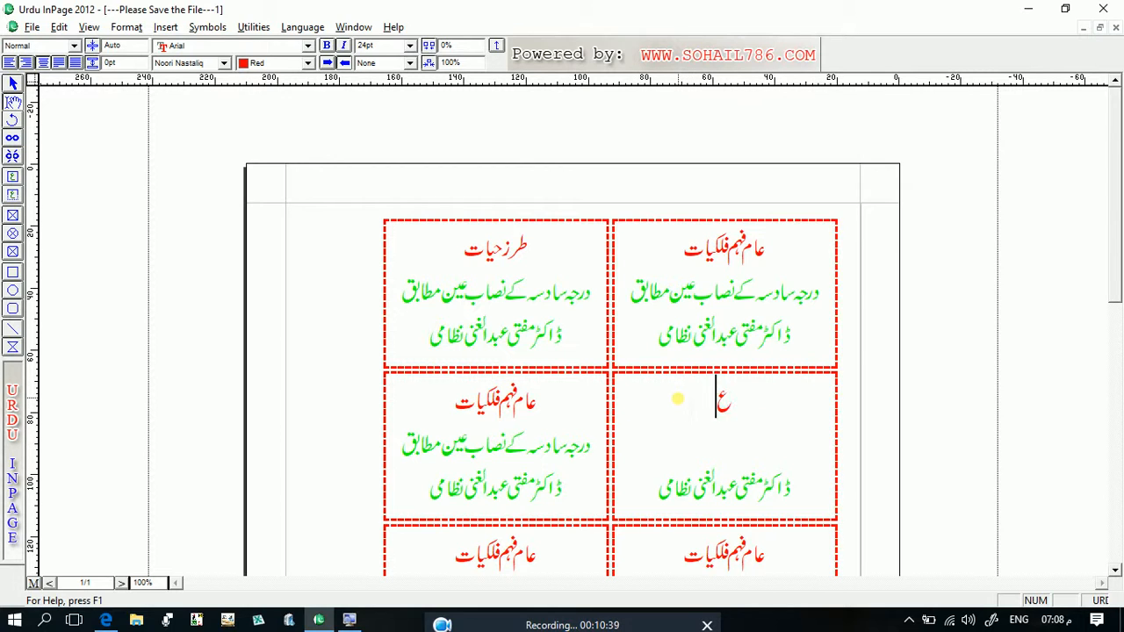
key(BackSpace)
text(آسا)
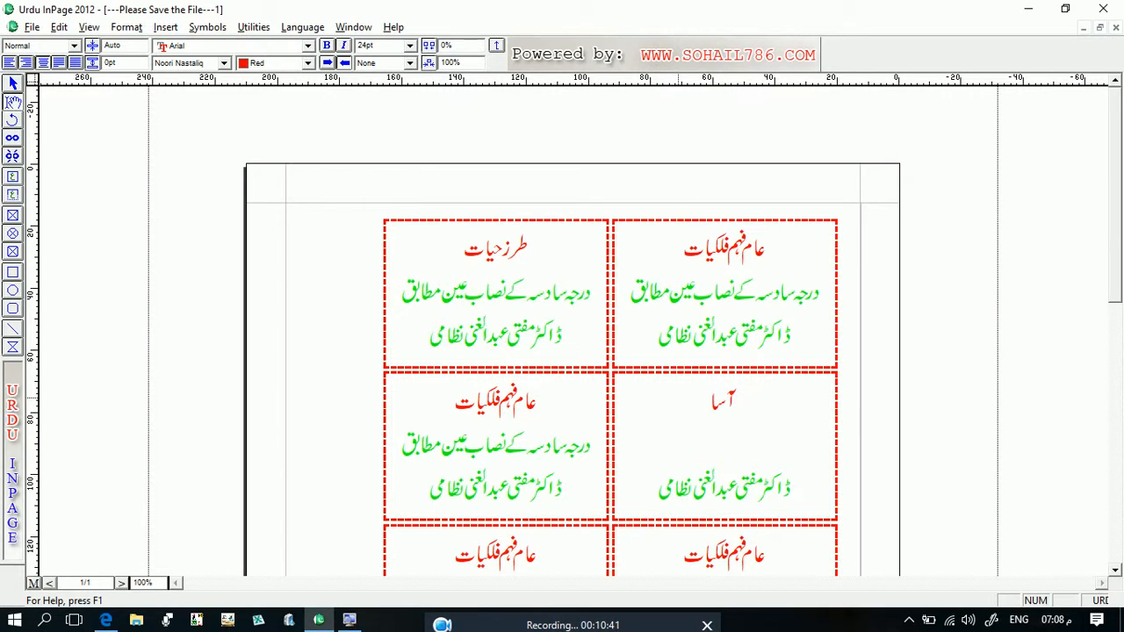
text(ن فقہ)
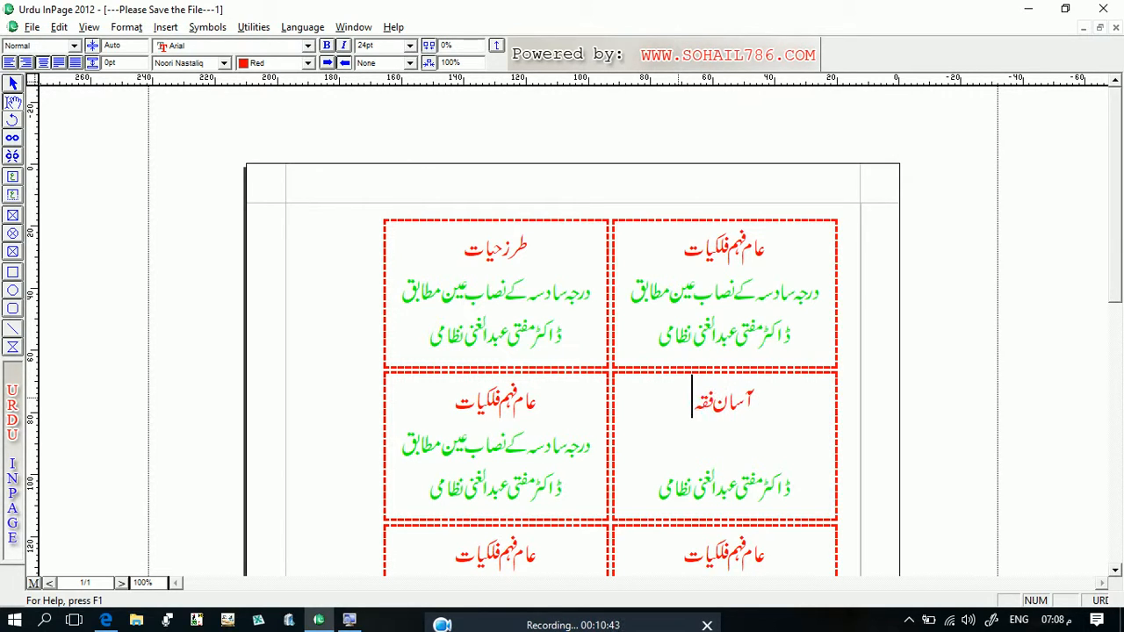
- Enter "ہر عام و خاص کیلئے" on the empty middle line below the "آسان فقہ" heading
key(Down)
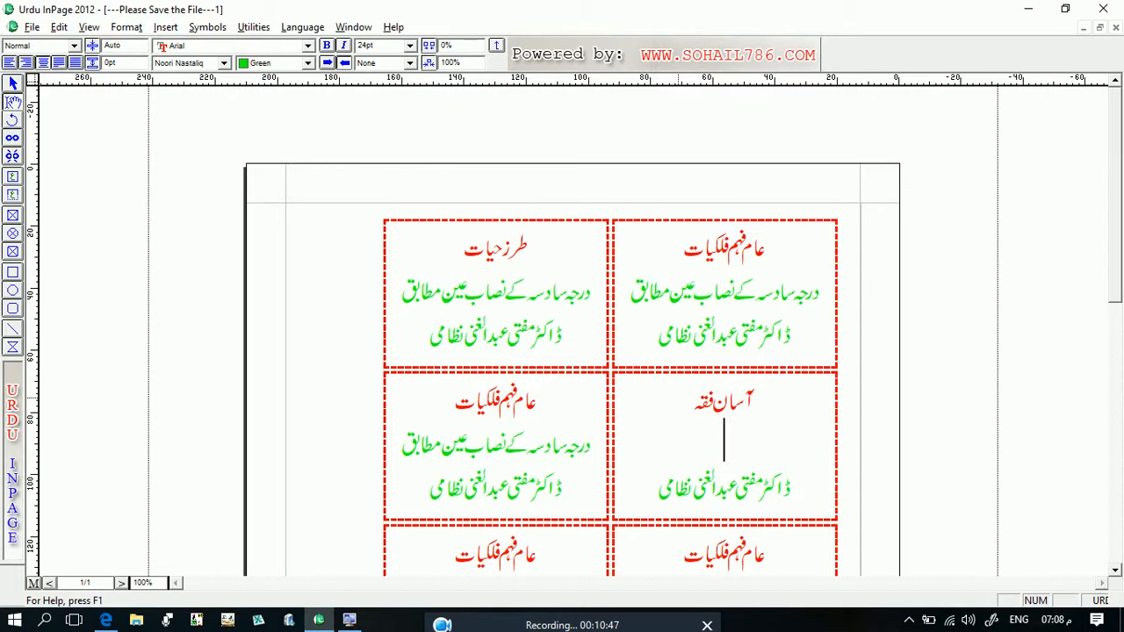
text(پ)
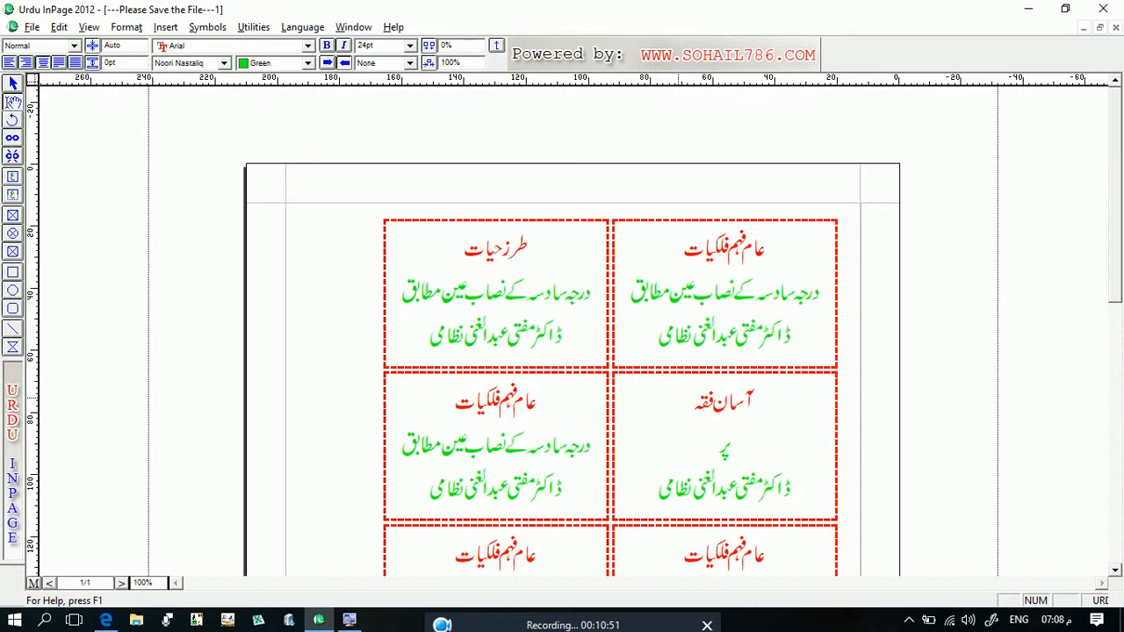
key(BackSpace)
text(ہر عام و خا)
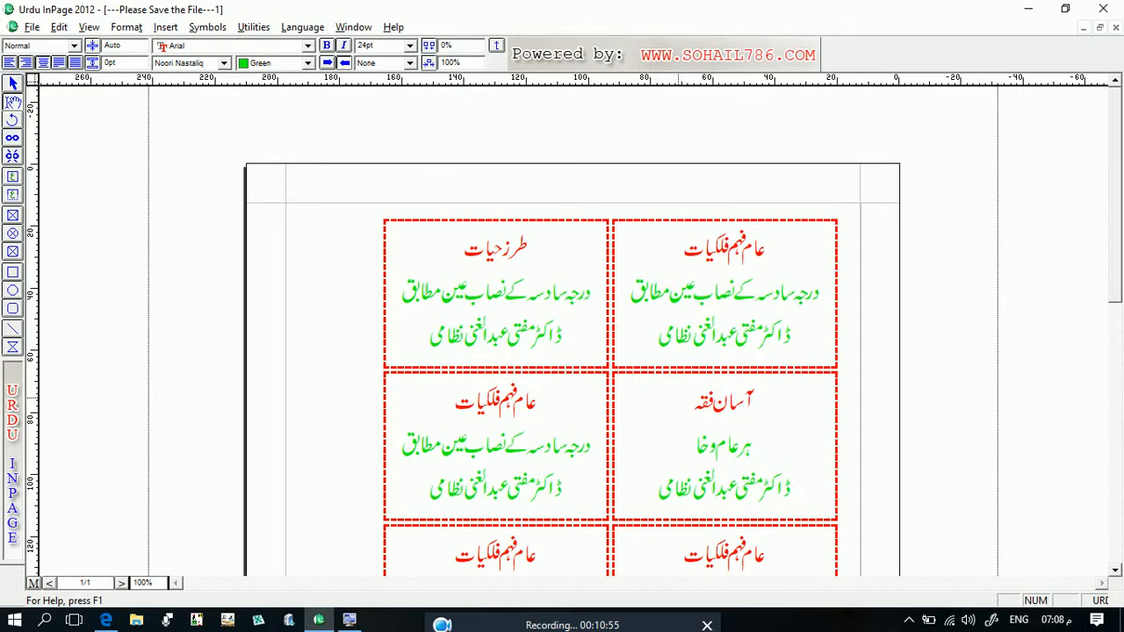
text(ص کیلئے)
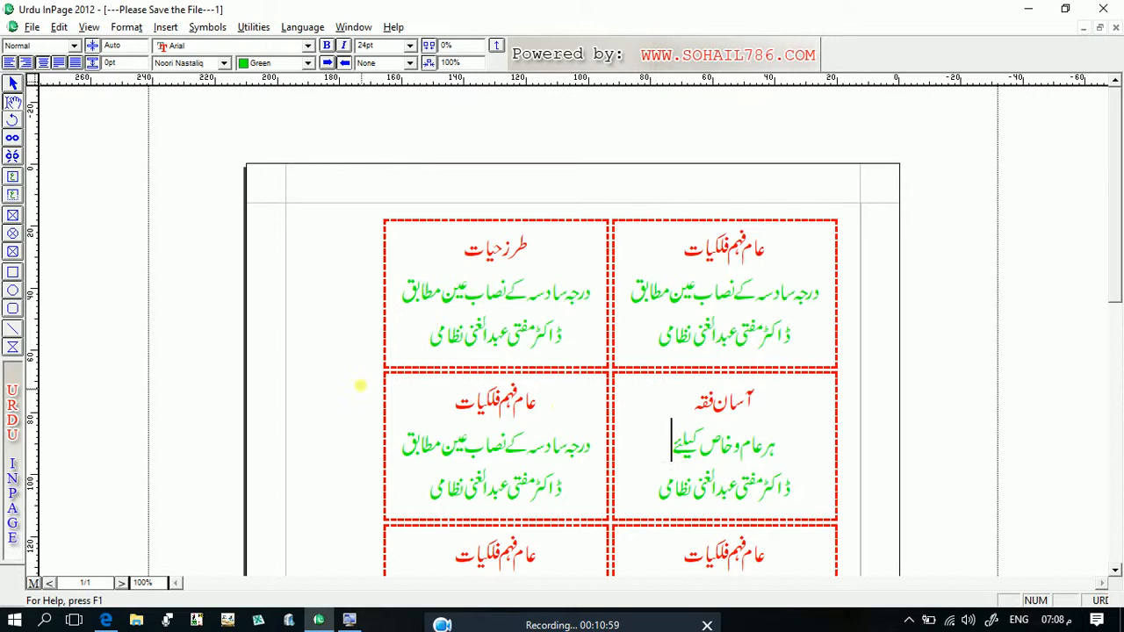
click(1117, 546)
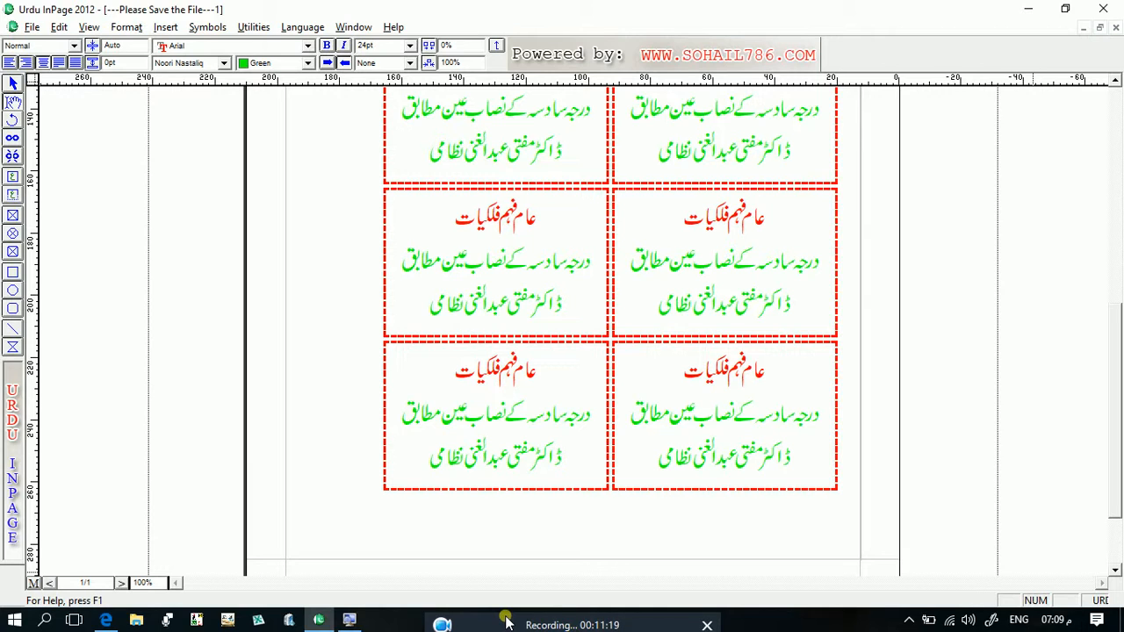
click(501, 613)
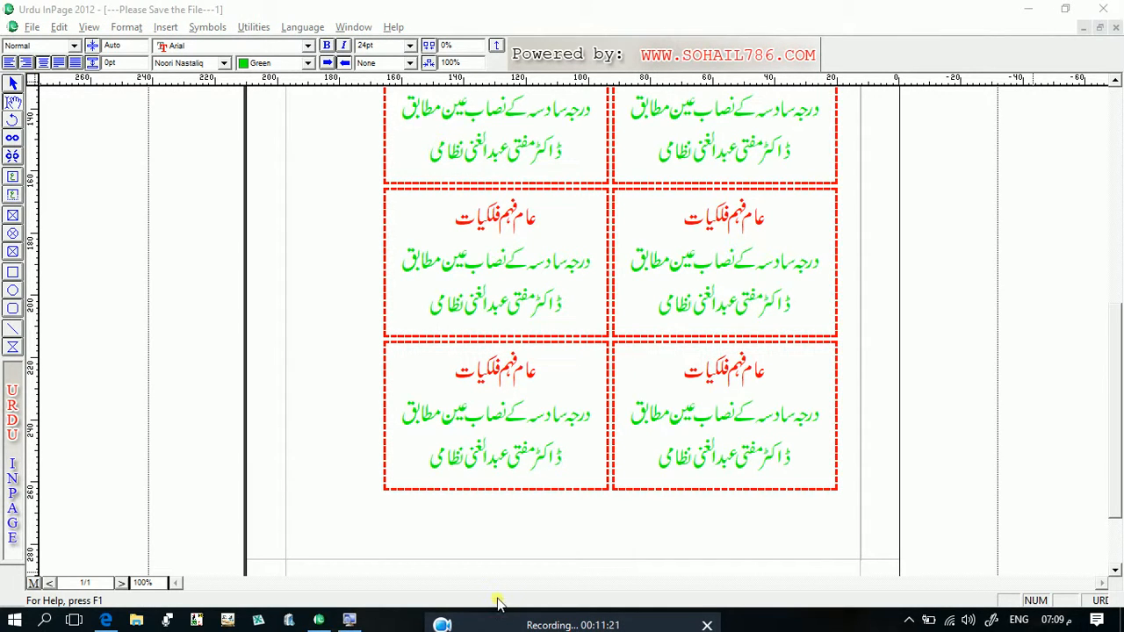
mouse_move(484, 579)
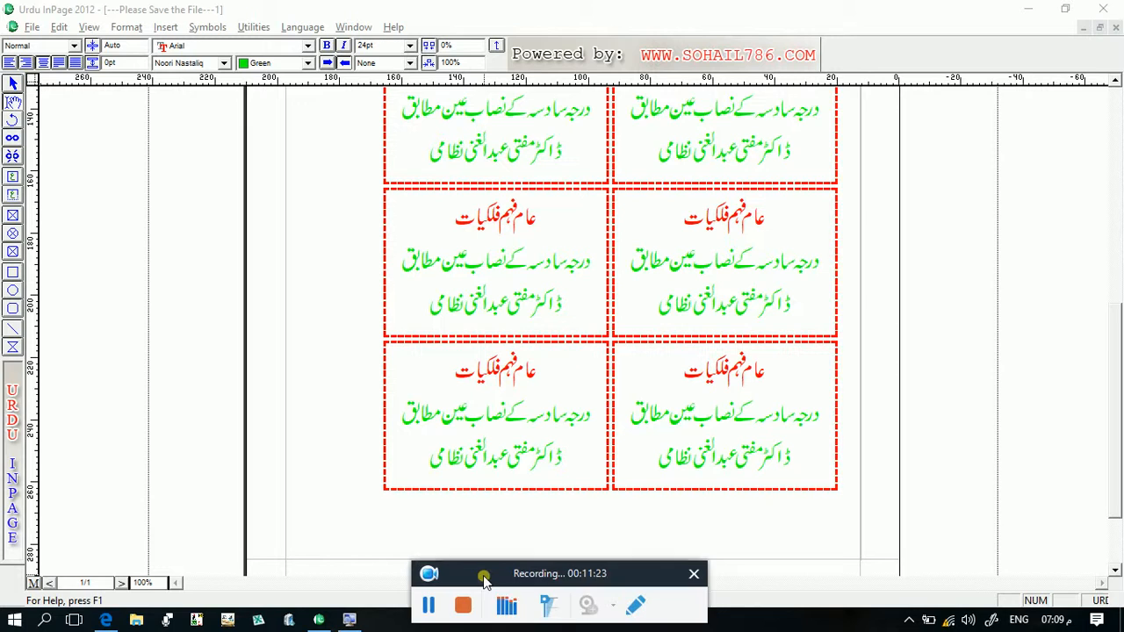